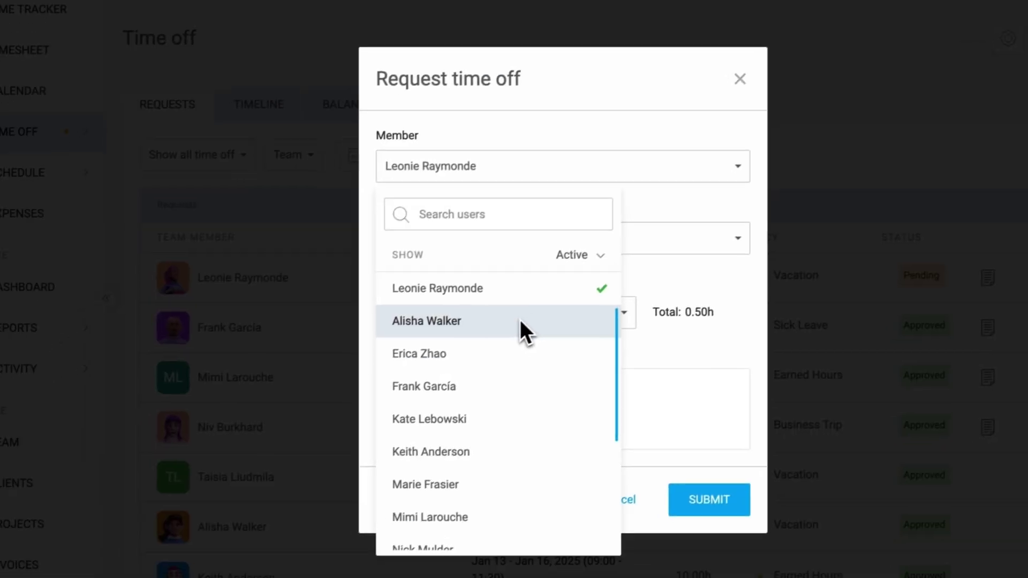
- Switch on Activate time off in the workspace settings
{"action": "left_click", "coordinate": [519, 324]}
{"action": "left_click", "coordinate": [554, 228]}
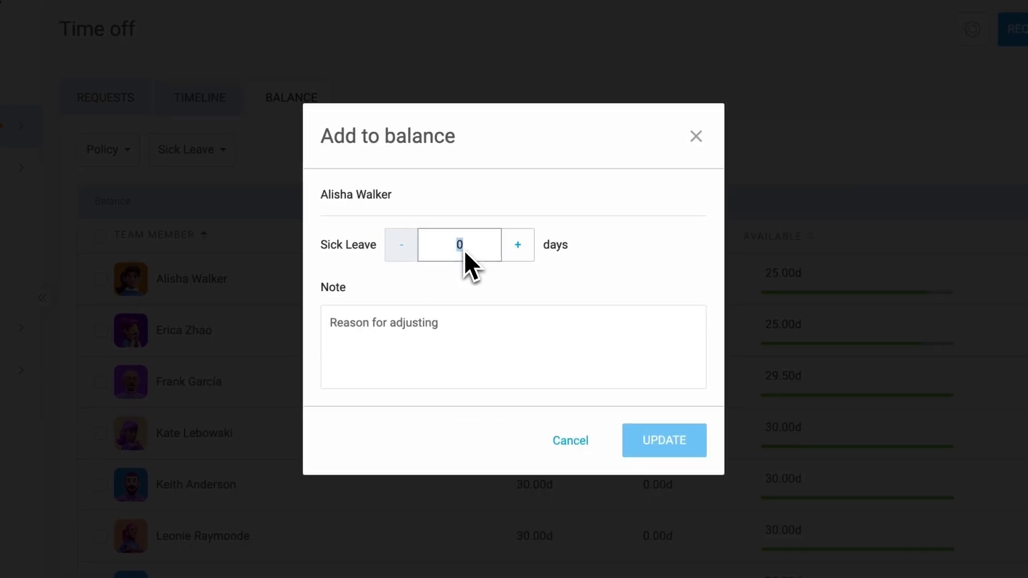
{"action": "type", "text": "5"}
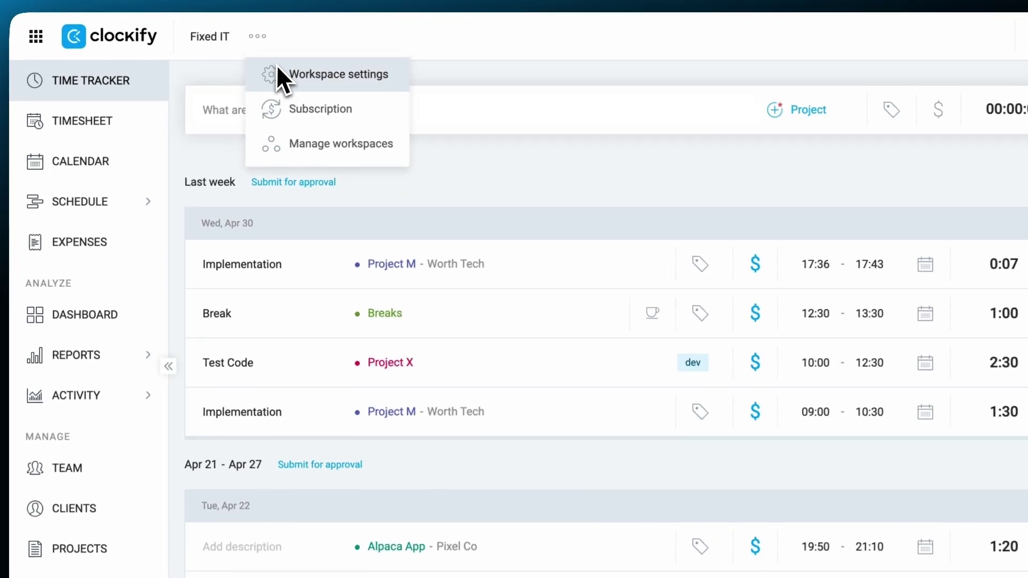
{"action": "left_click", "coordinate": [278, 71]}
{"action": "scroll", "coordinate": [458, 368], "scroll_direction": "down", "scroll_amount": 20}
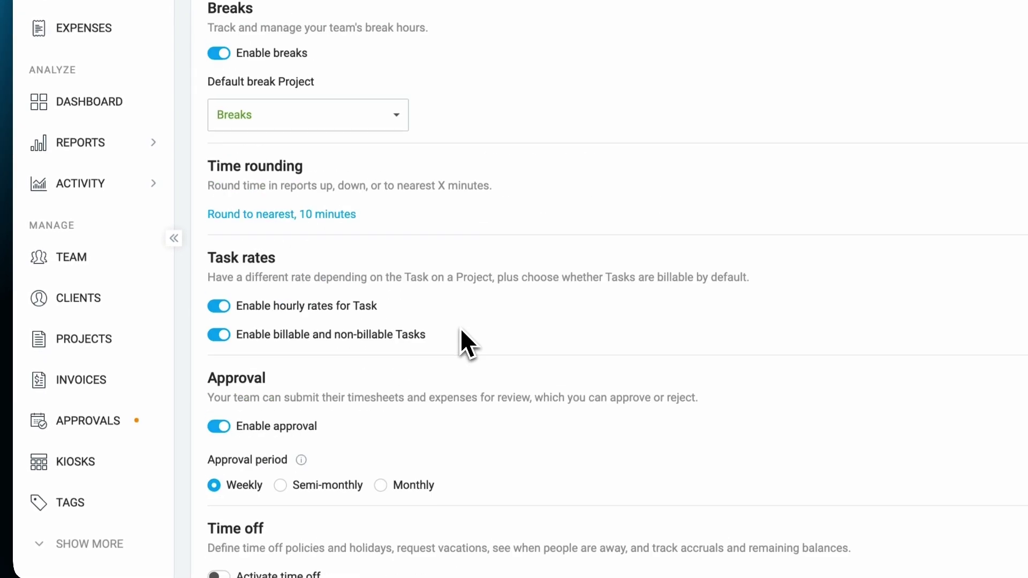
{"action": "scroll", "coordinate": [461, 327], "scroll_direction": "down", "scroll_amount": 3}
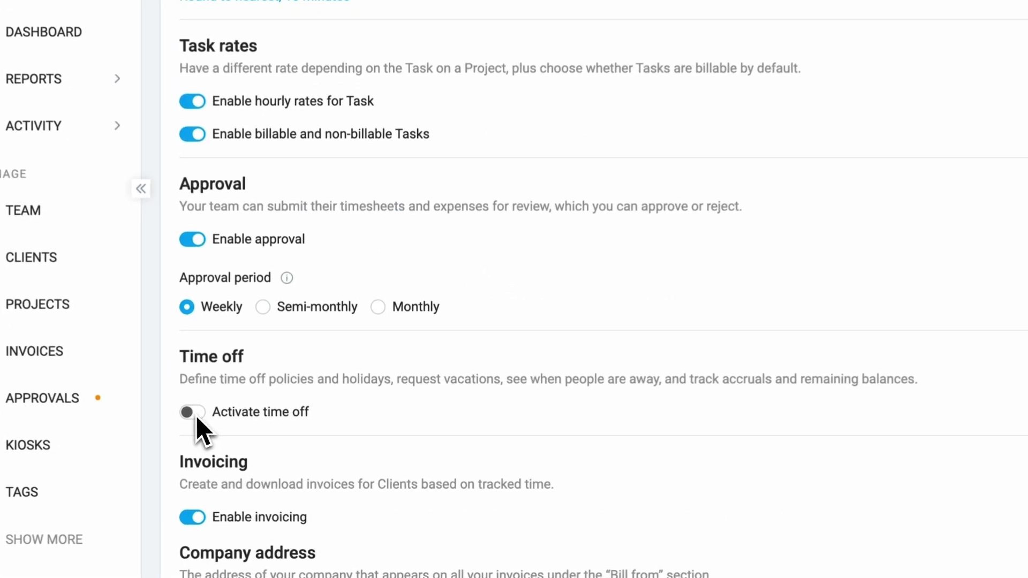
{"action": "left_click", "coordinate": [196, 417]}
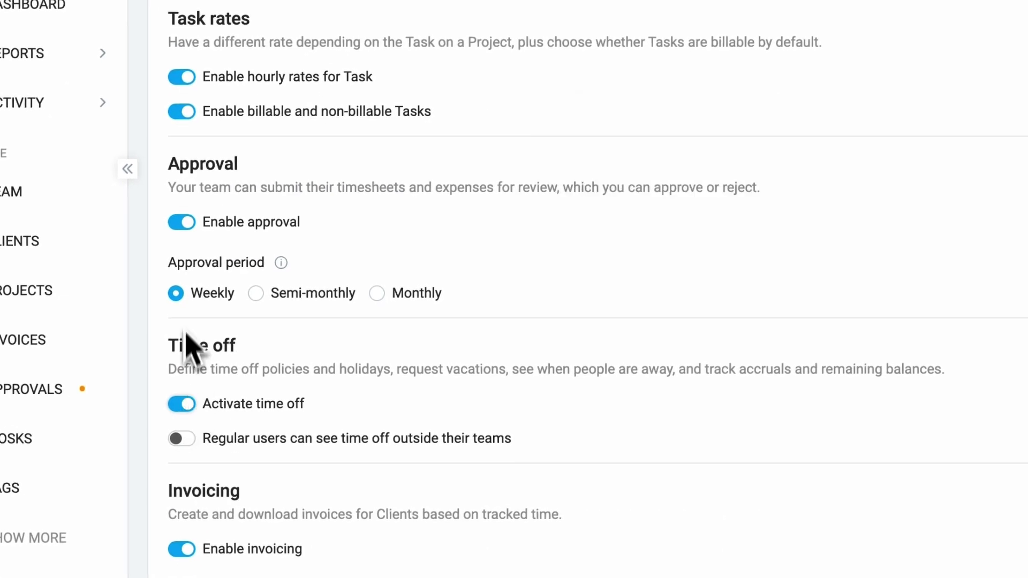
- Go to the Time off requests page and scroll through the team's requests
{"action": "mouse_move", "coordinate": [115, 49]}
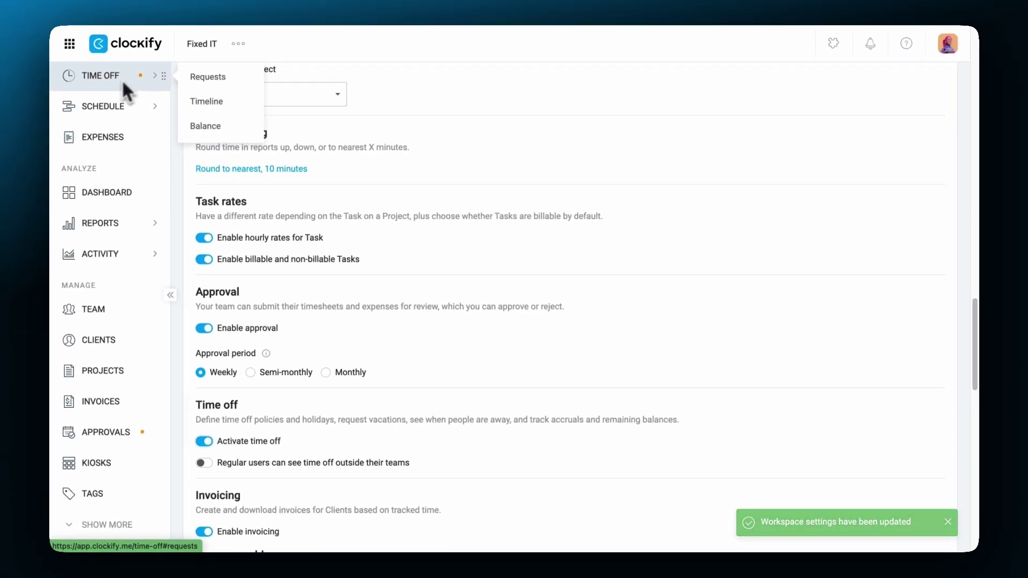
{"action": "left_click", "coordinate": [121, 79]}
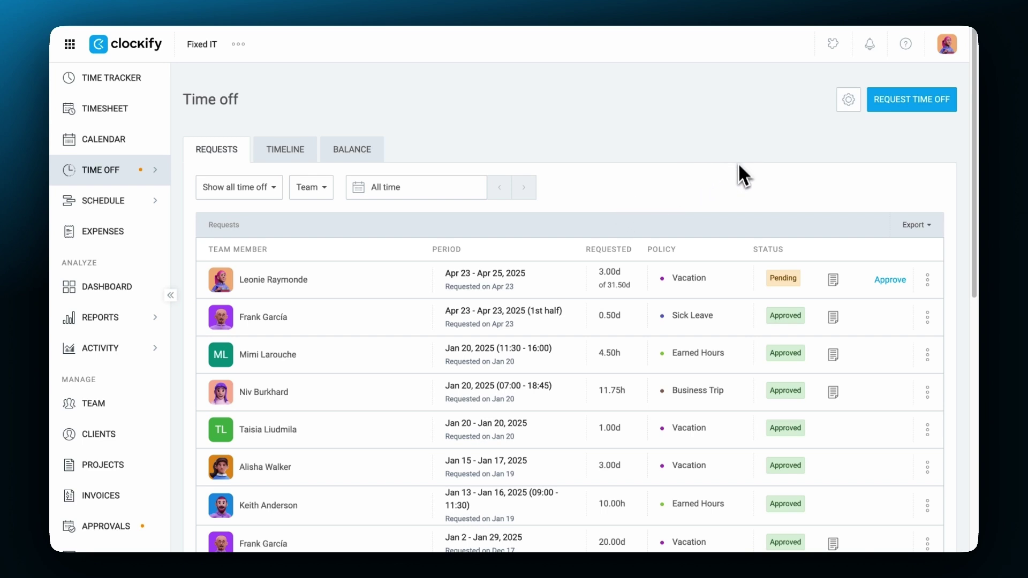
{"action": "scroll", "coordinate": [731, 241], "scroll_direction": "down", "scroll_amount": 3}
{"action": "scroll", "coordinate": [730, 233], "scroll_direction": "down", "scroll_amount": 2}
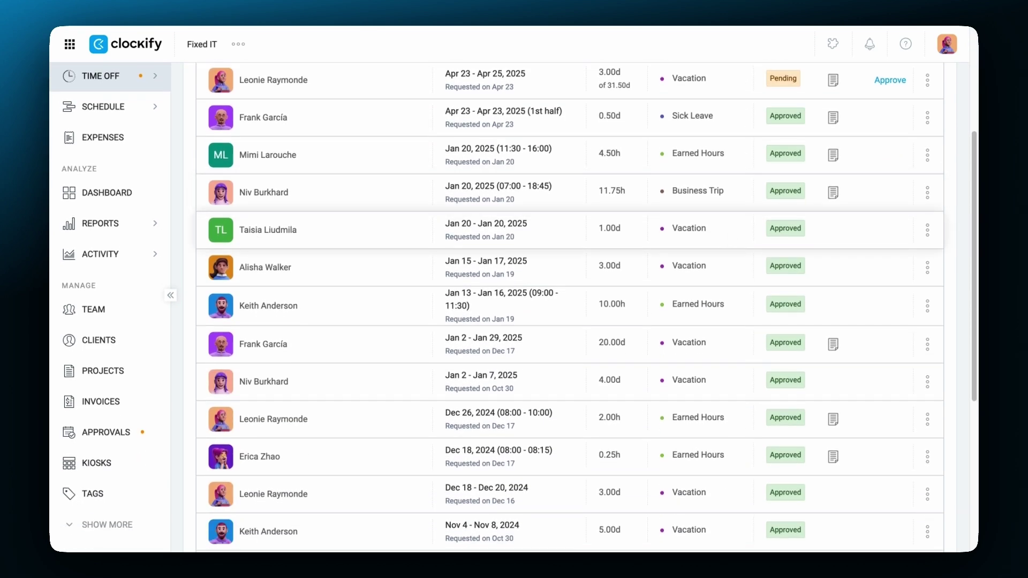
{"action": "scroll", "coordinate": [729, 244], "scroll_direction": "up", "scroll_amount": 5}
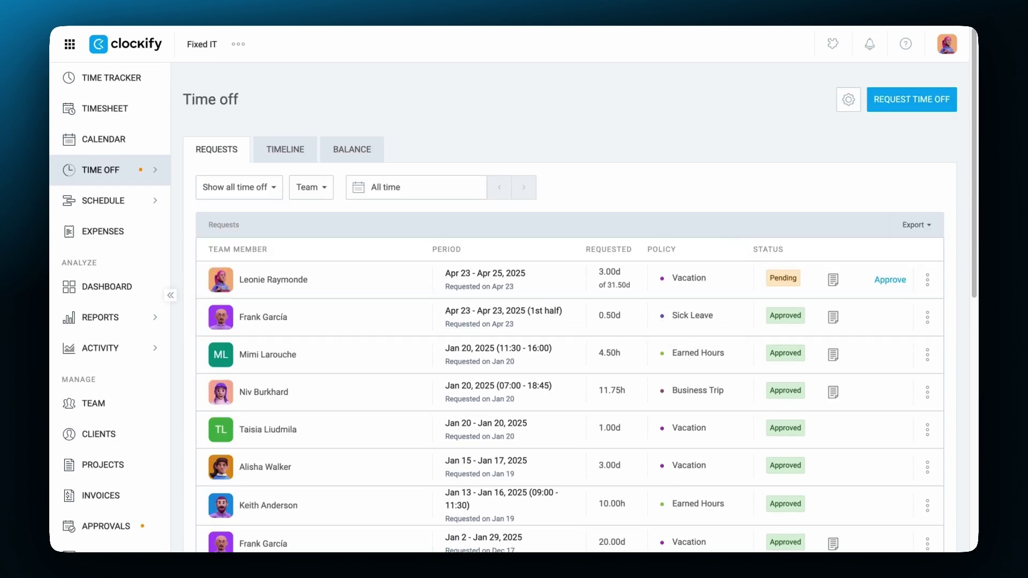
- Show the Policies dialog listing Business Trip, Earned Hours, Sick Leave and Vacation
{"action": "left_click", "coordinate": [847, 101]}
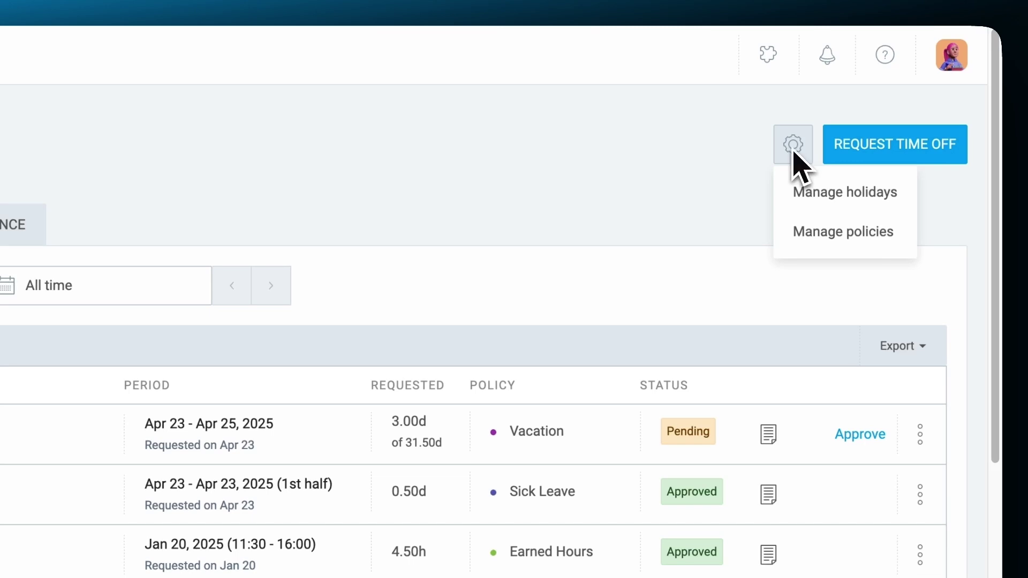
{"action": "left_click", "coordinate": [821, 243]}
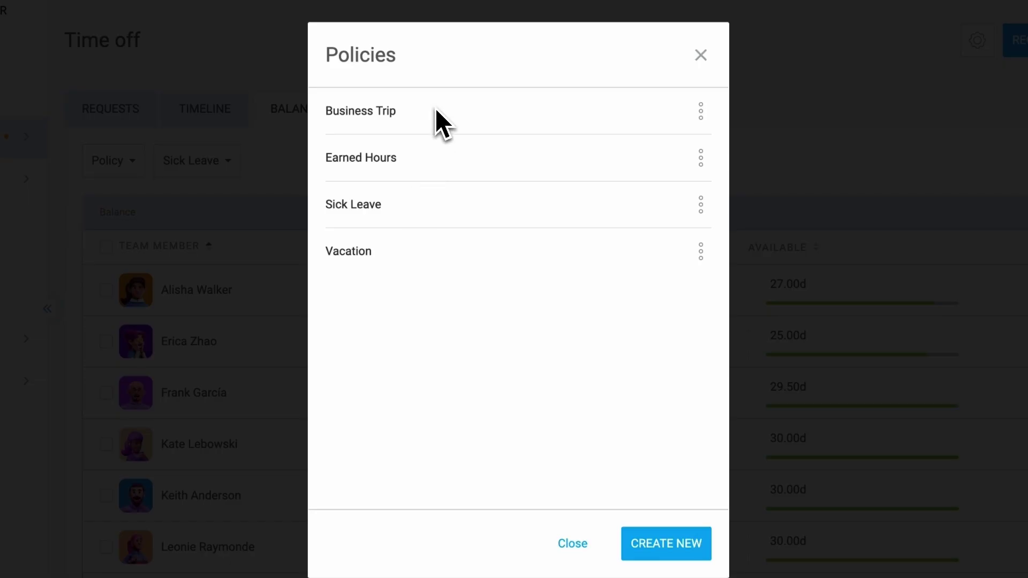
- Draft a new 'Overtime Hours' policy for the Content Marketing group that requires approval
{"action": "left_click", "coordinate": [662, 546]}
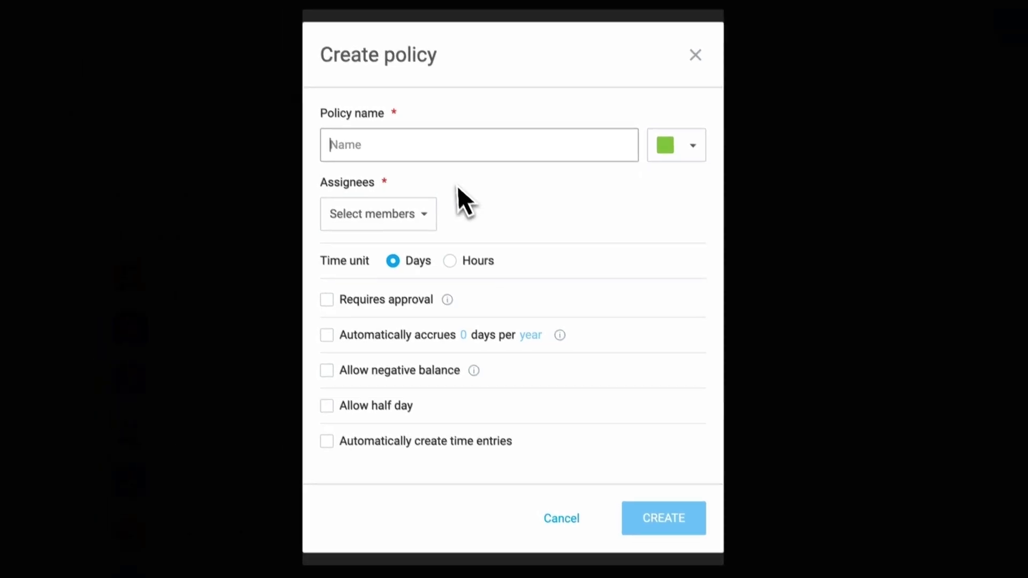
{"action": "type", "text": "Over"}
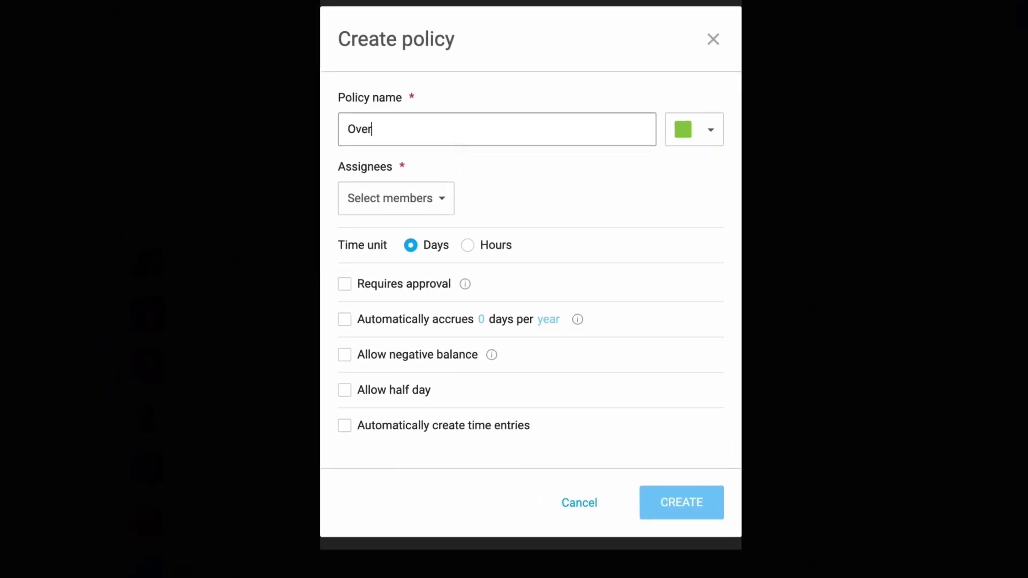
{"action": "type", "text": "time Hours"}
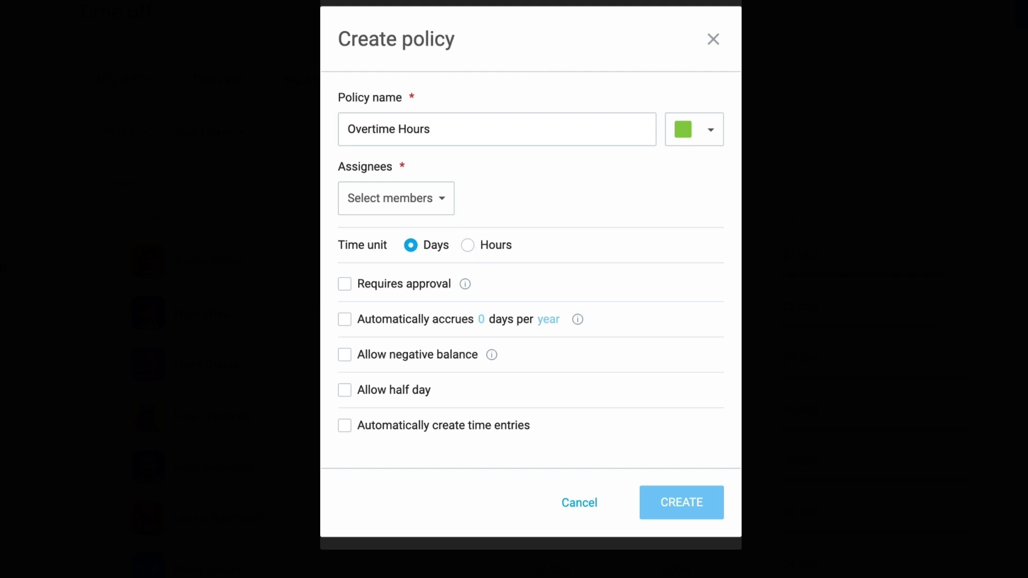
{"action": "left_click", "coordinate": [435, 203]}
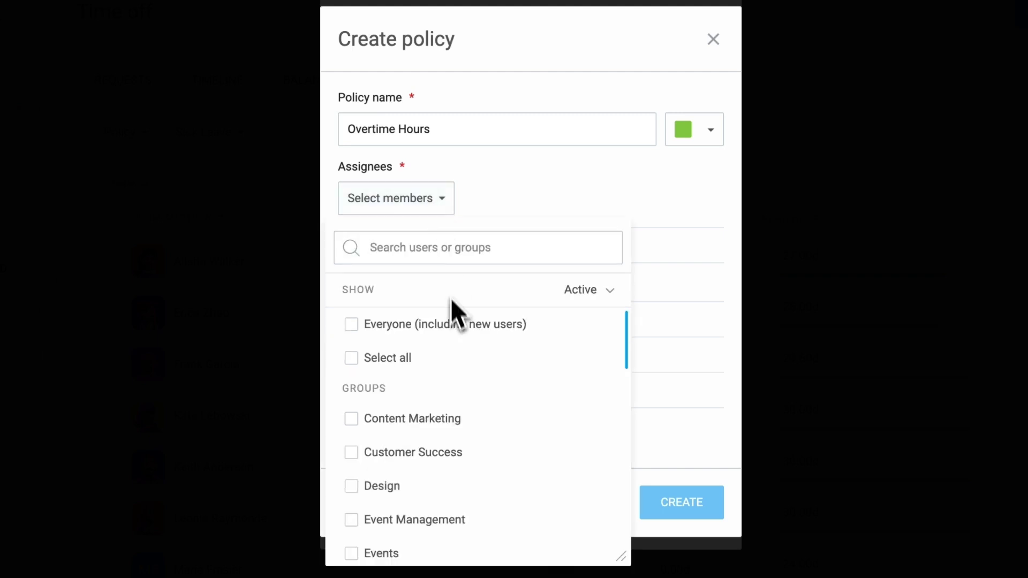
{"action": "scroll", "coordinate": [449, 471], "scroll_direction": "down", "scroll_amount": 10}
{"action": "scroll", "coordinate": [448, 477], "scroll_direction": "up", "scroll_amount": 12}
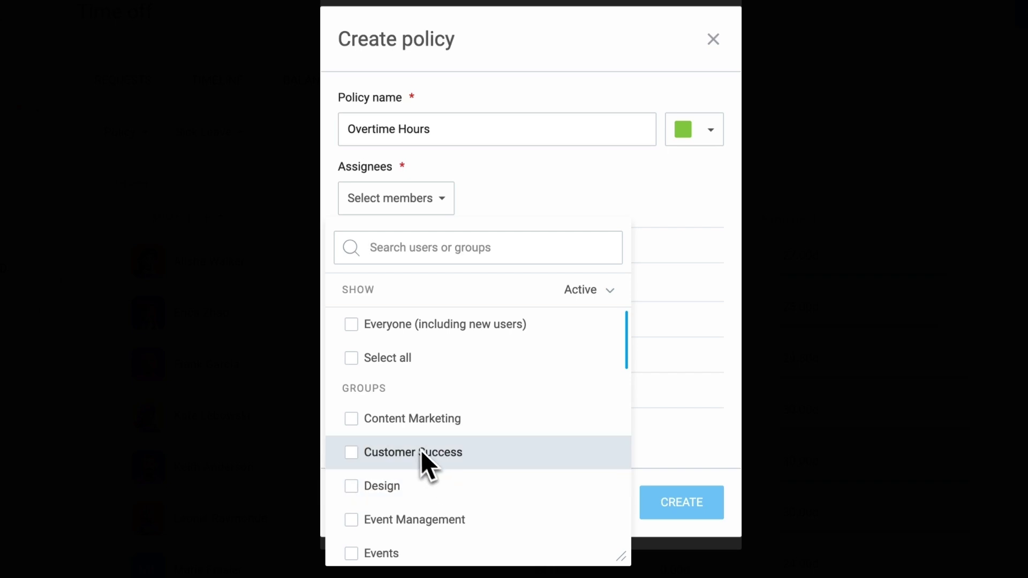
{"action": "left_click", "coordinate": [396, 429]}
{"action": "left_click", "coordinate": [588, 204]}
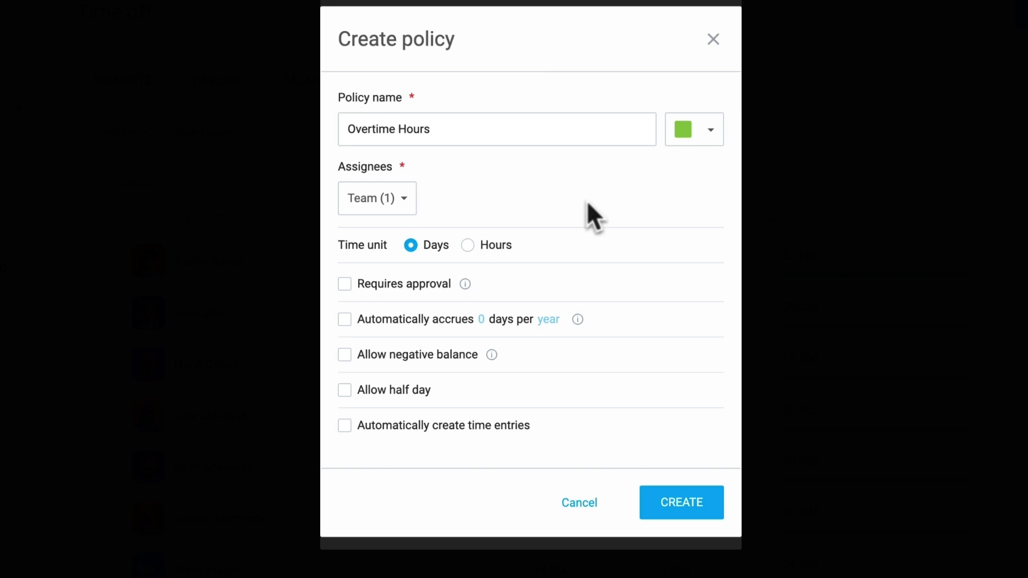
{"action": "left_click", "coordinate": [344, 283]}
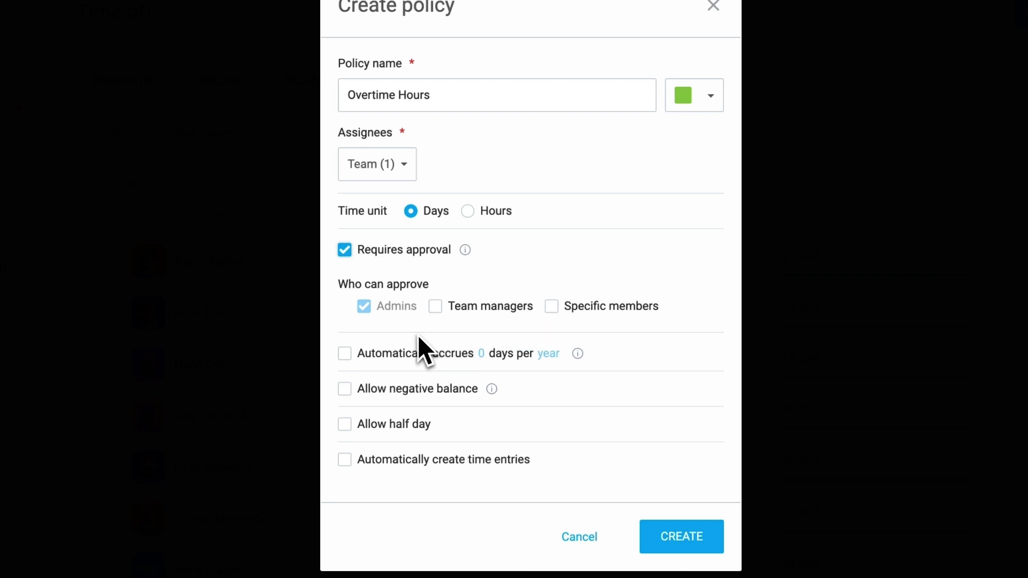
- Make the policy accrue automatically at 1 day per year
{"action": "left_click", "coordinate": [345, 354]}
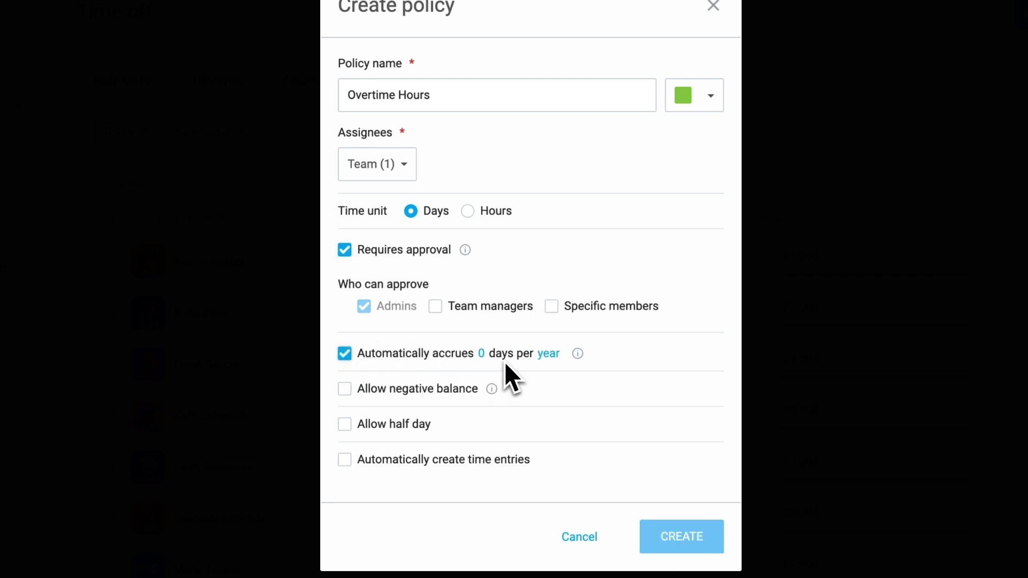
{"action": "left_click", "coordinate": [484, 354]}
{"action": "double_click", "coordinate": [500, 419]}
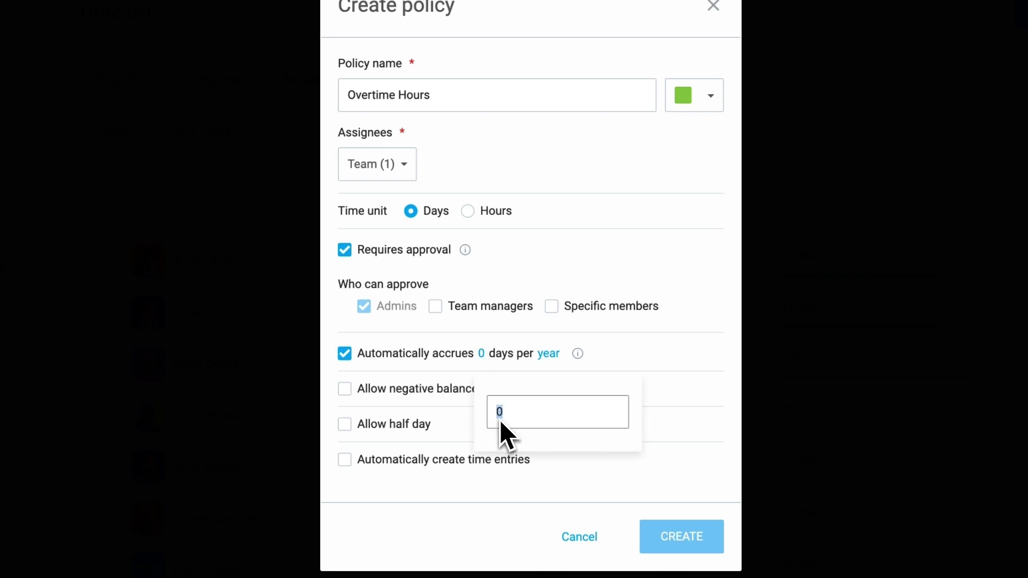
{"action": "type", "text": "1"}
{"action": "left_click", "coordinate": [650, 353]}
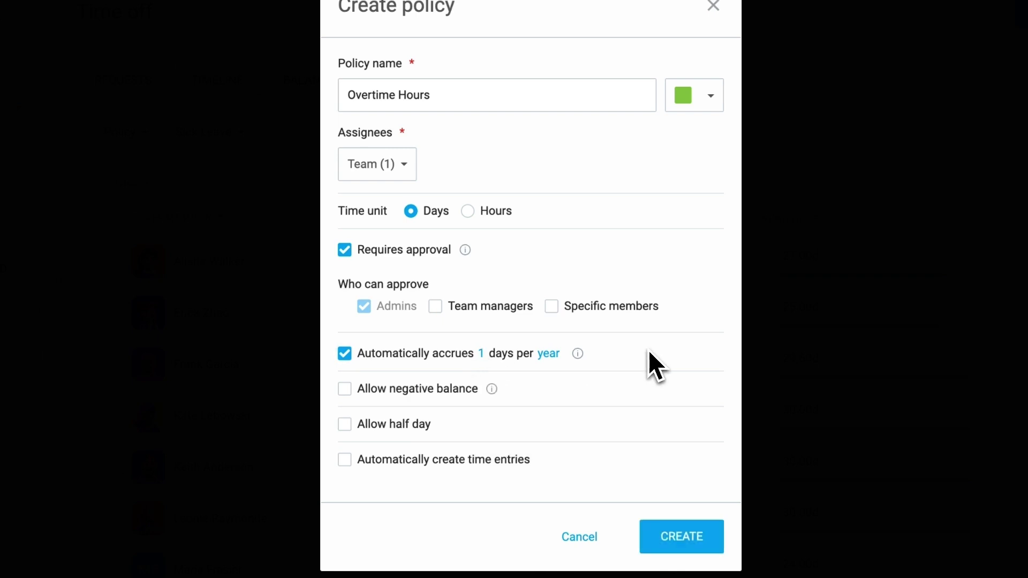
{"action": "left_click", "coordinate": [547, 353]}
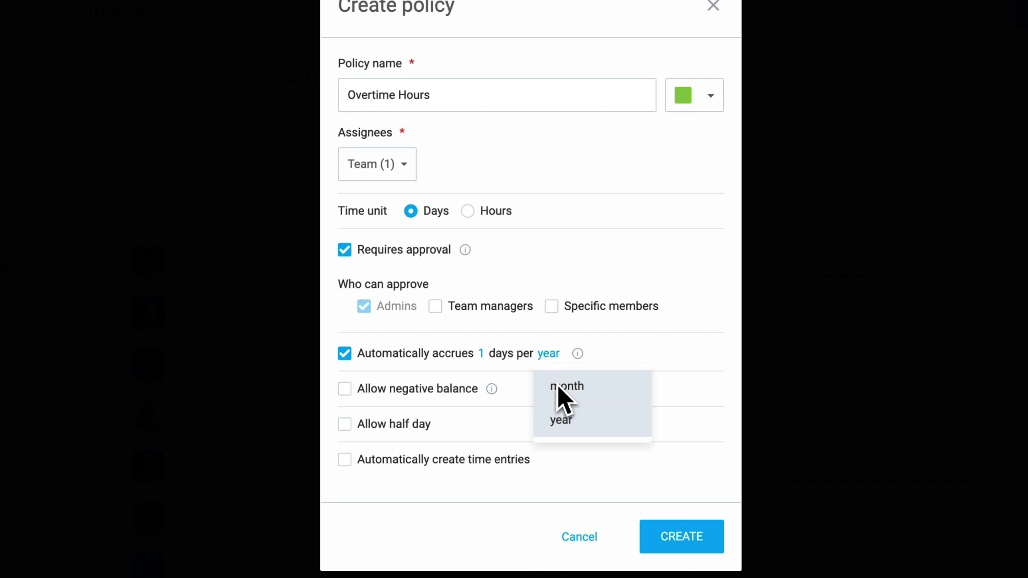
- Allow a negative balance capped at 7 days per year and permit half-day requests
{"action": "left_click", "coordinate": [344, 393]}
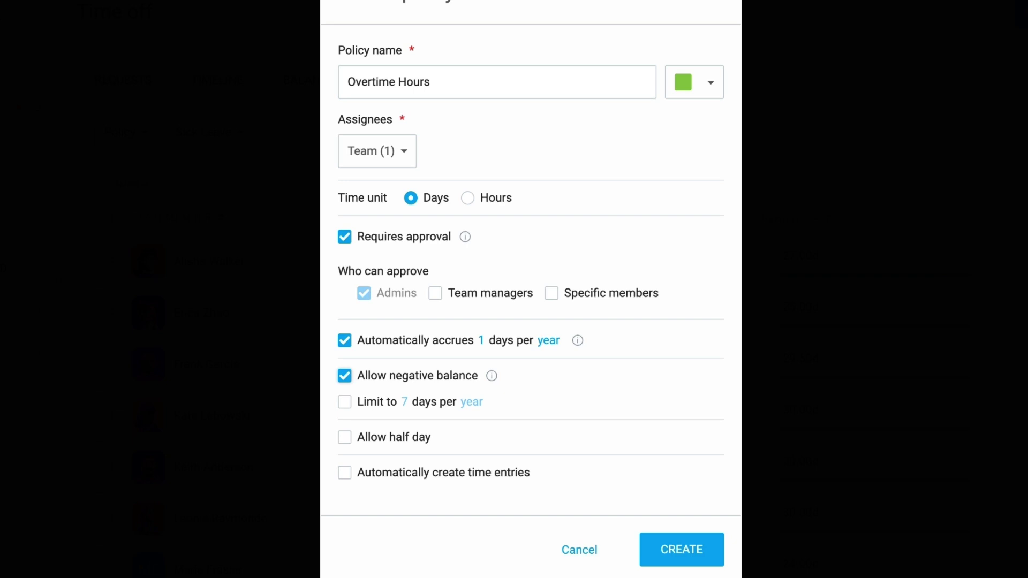
{"action": "left_click", "coordinate": [344, 403]}
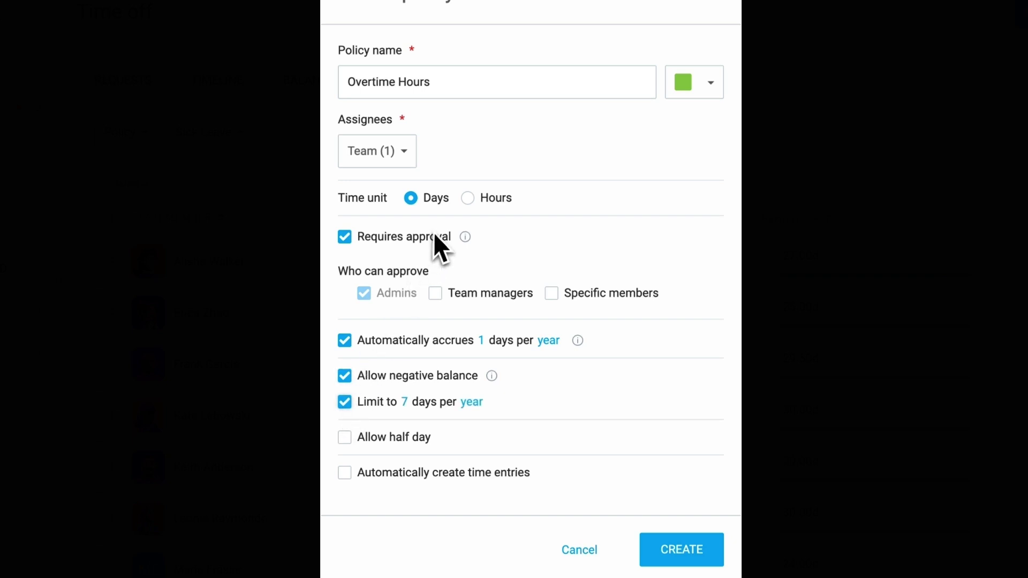
{"action": "left_click", "coordinate": [349, 439]}
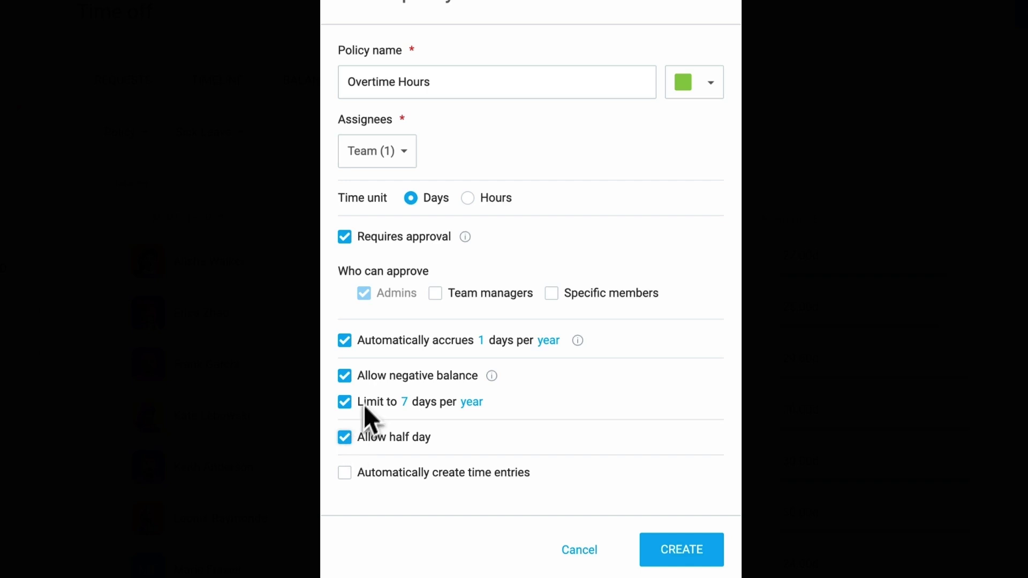
- Measure the policy in hours and keep the negative balance limit per year
{"action": "left_click", "coordinate": [468, 198]}
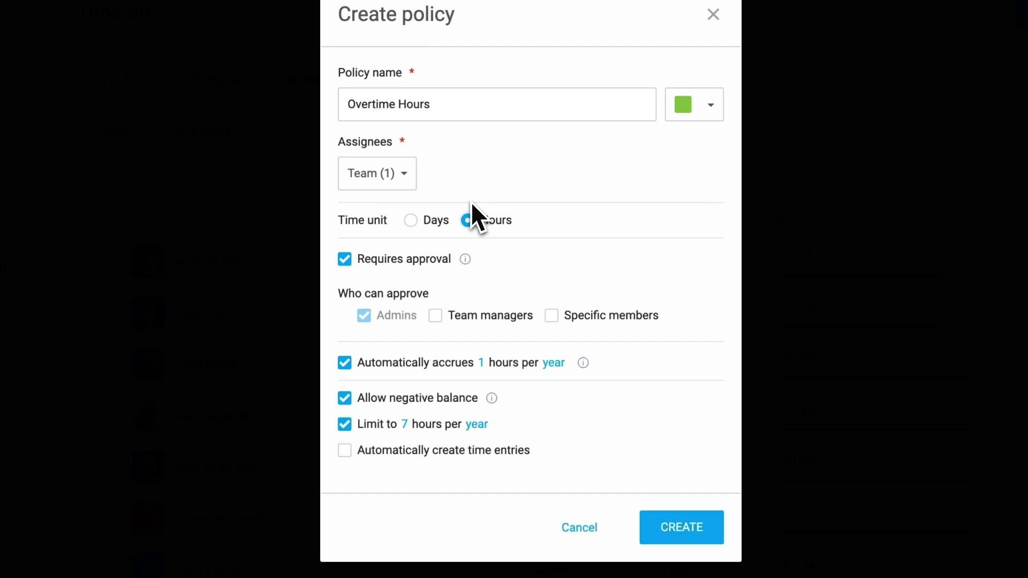
{"action": "left_click", "coordinate": [404, 423]}
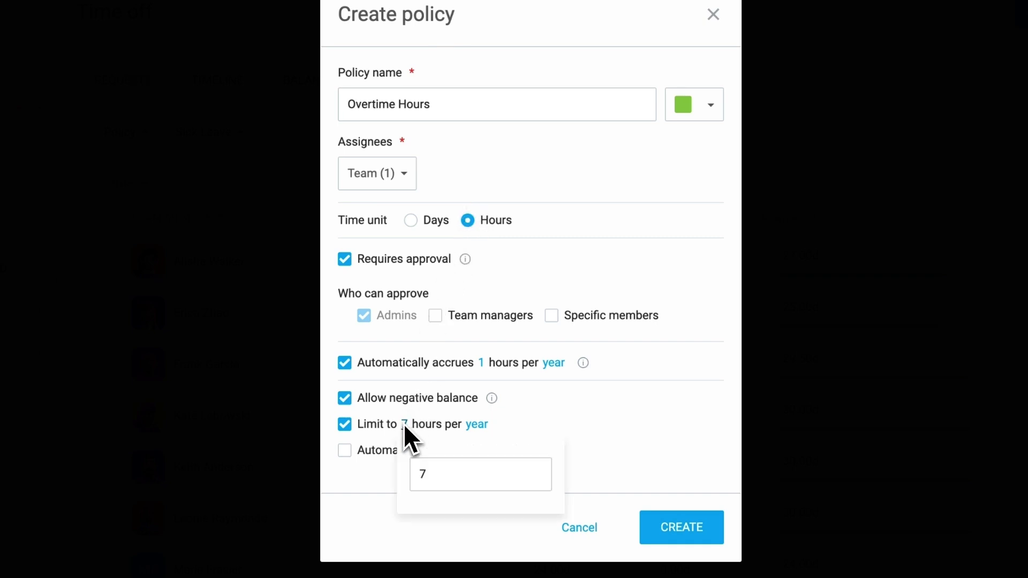
{"action": "left_click", "coordinate": [473, 427]}
{"action": "left_click", "coordinate": [420, 479]}
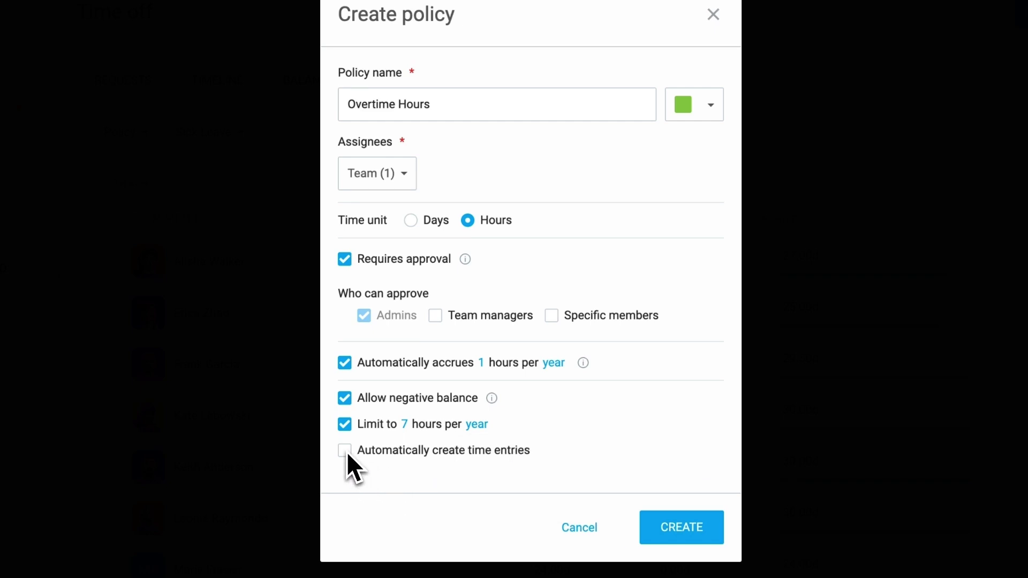
- Auto-create time entries allocated to the Devops project, then create the policy
{"action": "left_click", "coordinate": [345, 451]}
{"action": "left_click", "coordinate": [396, 477]}
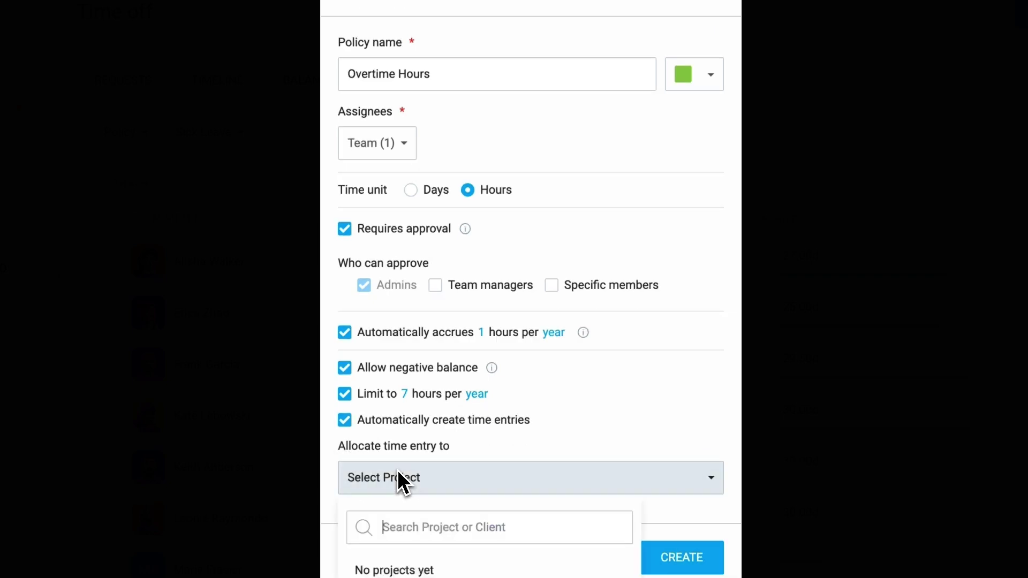
{"action": "scroll", "coordinate": [399, 482], "scroll_direction": "down", "scroll_amount": 4}
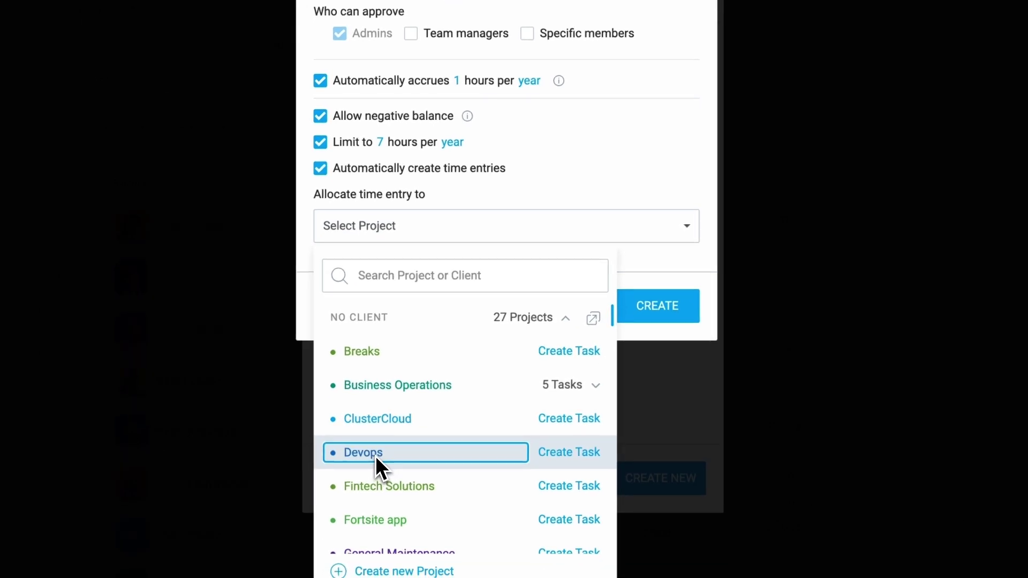
{"action": "left_click", "coordinate": [393, 481]}
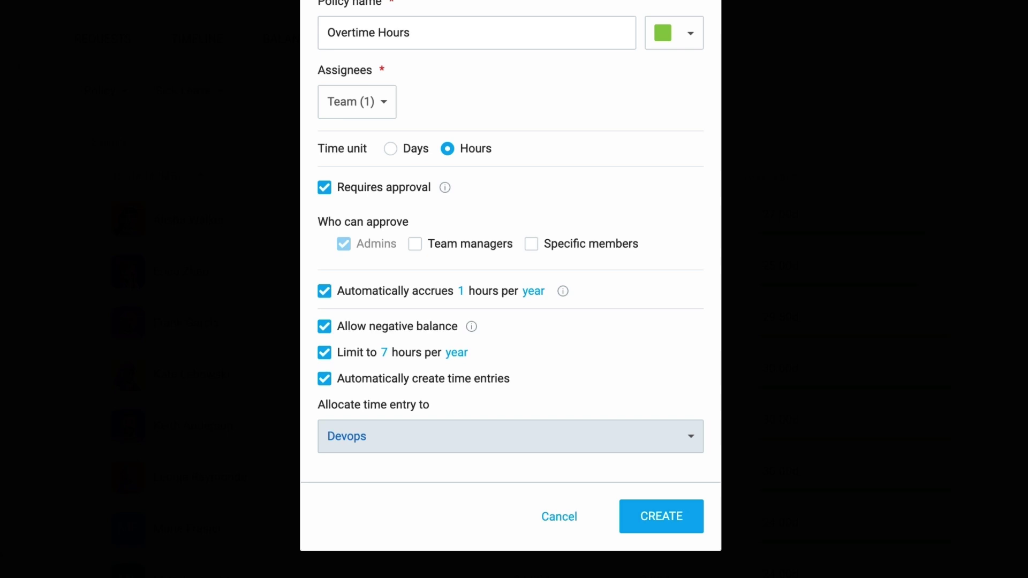
{"action": "left_click", "coordinate": [662, 521]}
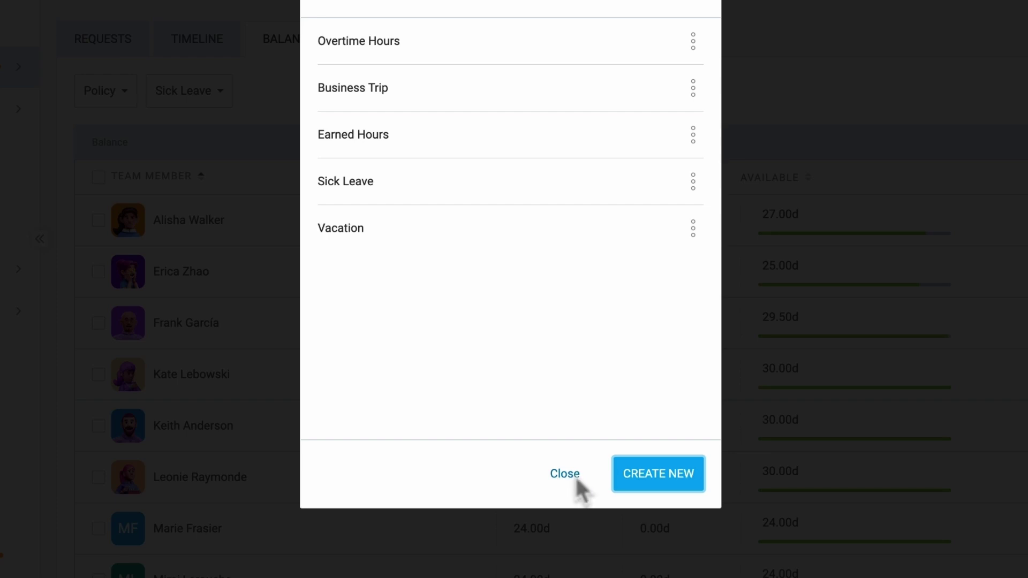
- Archive the Overtime Hours policy from its options menu
{"action": "left_click", "coordinate": [693, 46]}
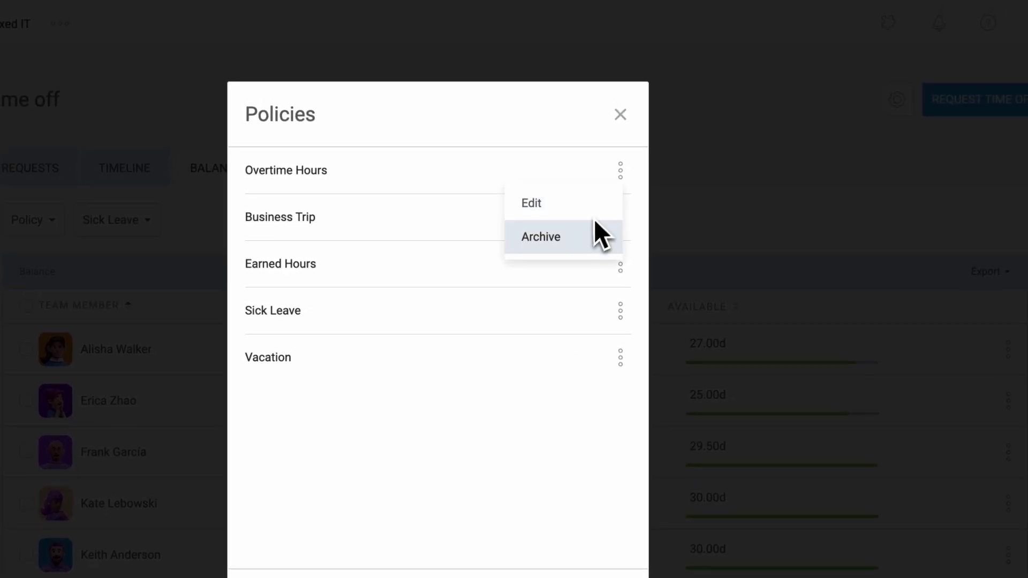
{"action": "left_click", "coordinate": [583, 235]}
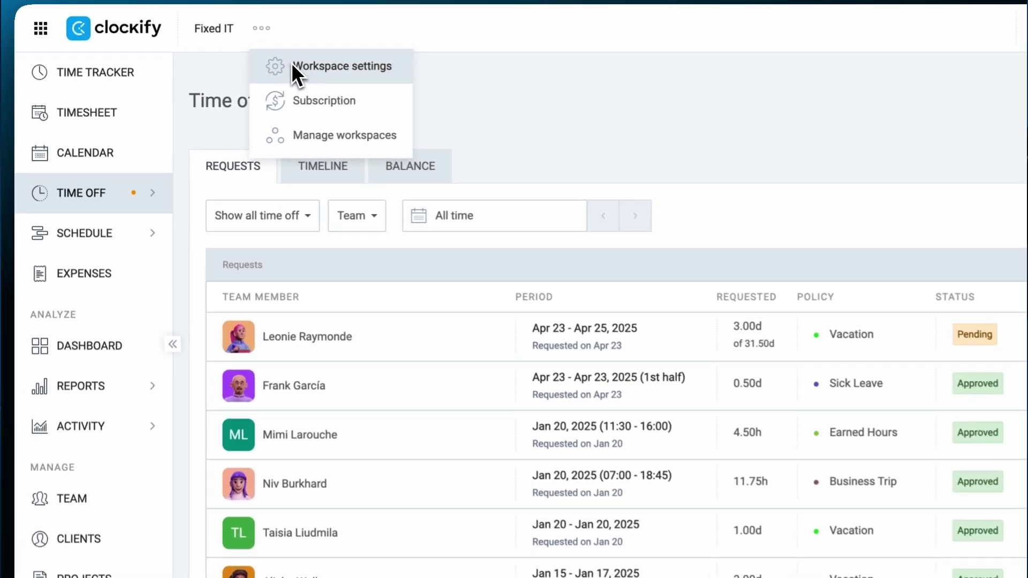
- In workspace settings, make Saturday a default working day instead of Friday
{"action": "left_click", "coordinate": [257, 76]}
{"action": "scroll", "coordinate": [356, 328], "scroll_direction": "down", "scroll_amount": 10}
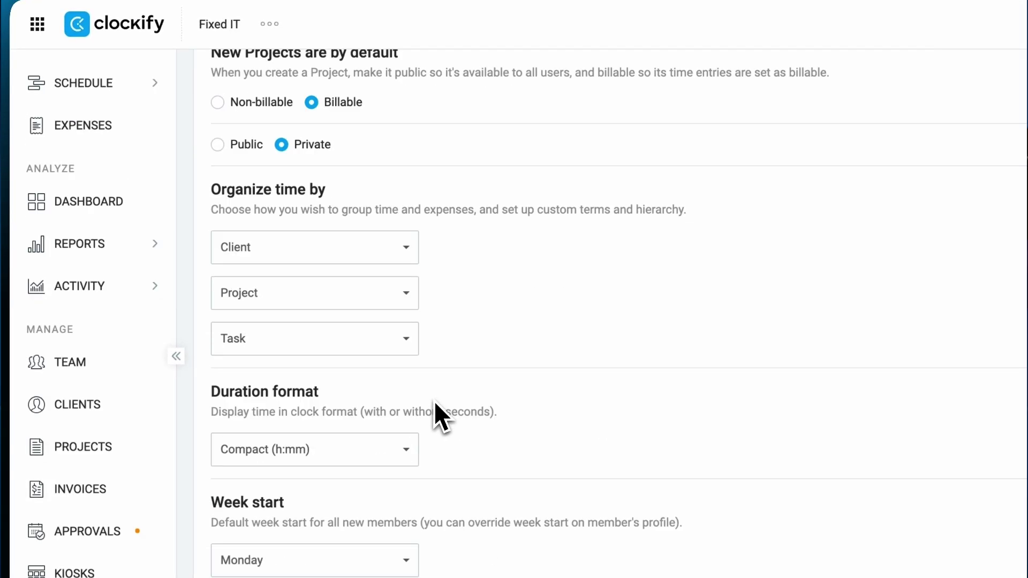
{"action": "scroll", "coordinate": [434, 400], "scroll_direction": "down", "scroll_amount": 7}
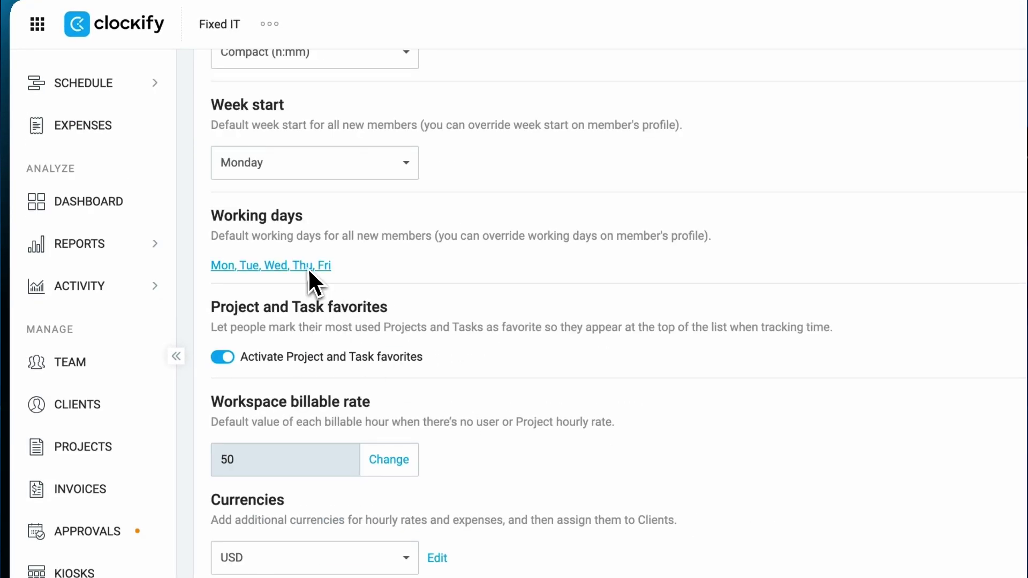
{"action": "left_click", "coordinate": [308, 266]}
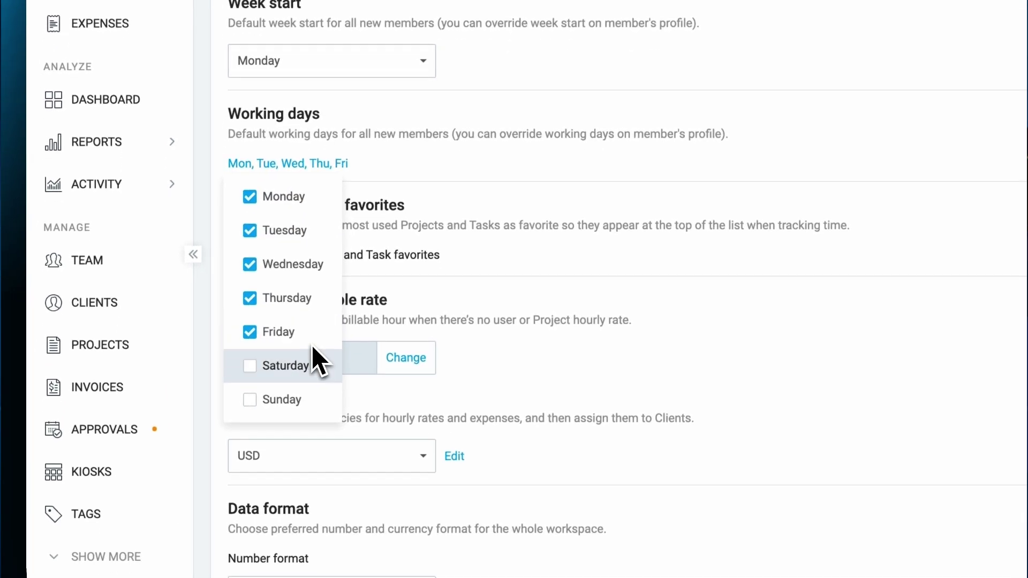
{"action": "left_click", "coordinate": [301, 335]}
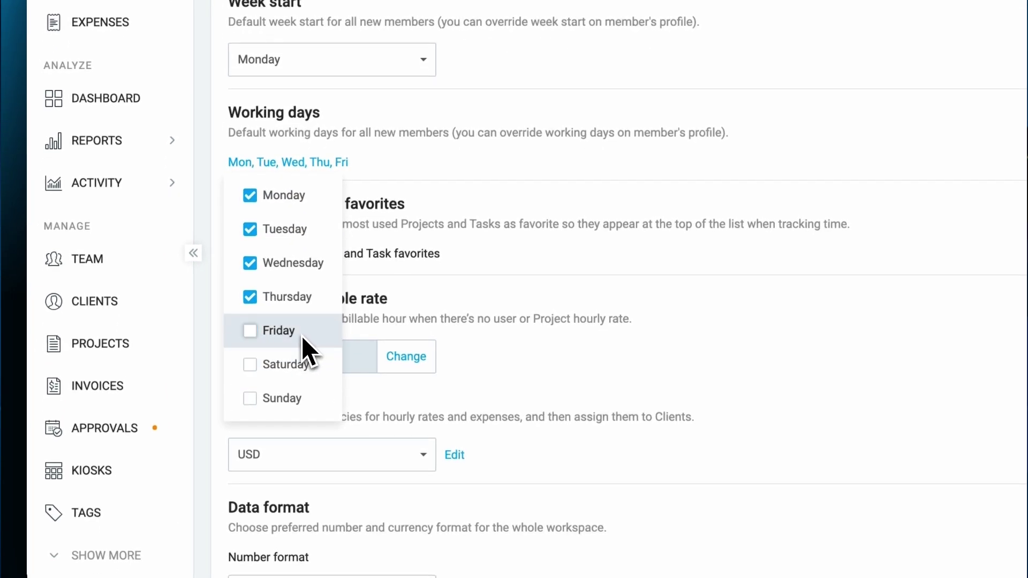
{"action": "left_click", "coordinate": [300, 364]}
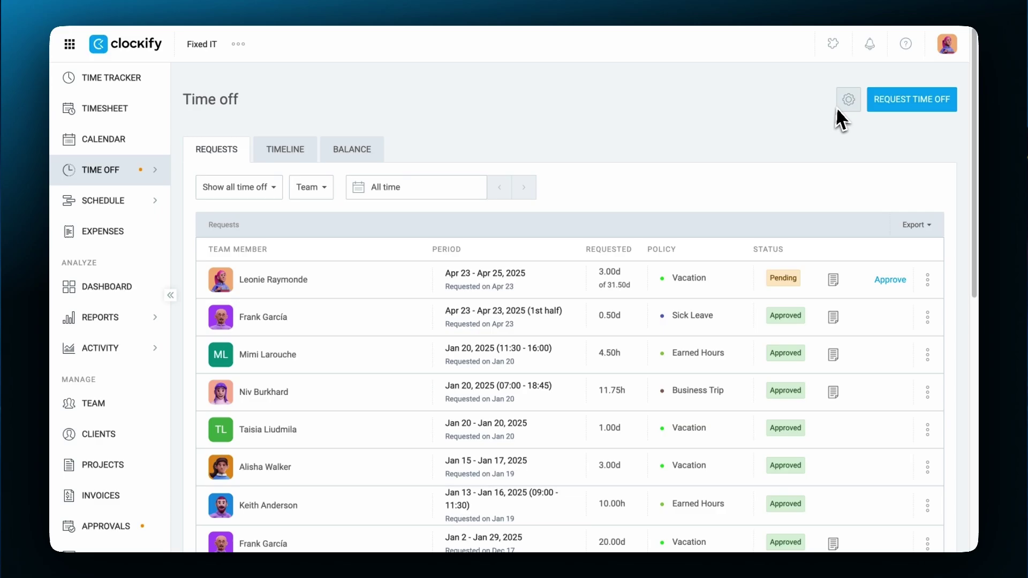
{"action": "left_click", "coordinate": [842, 100]}
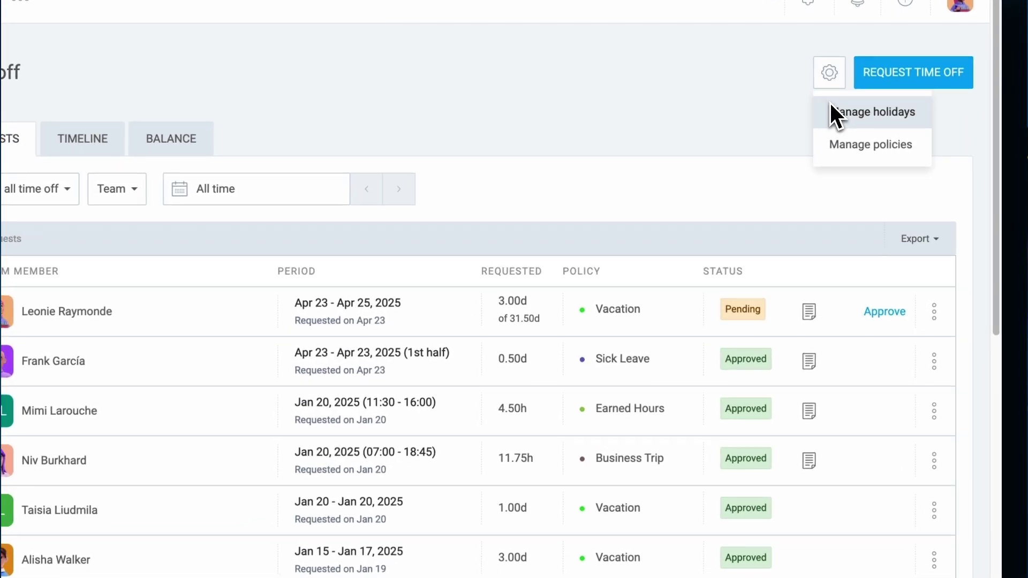
- Start a new holiday named 'Thanksgiving' and colour it green
{"action": "left_click", "coordinate": [831, 106]}
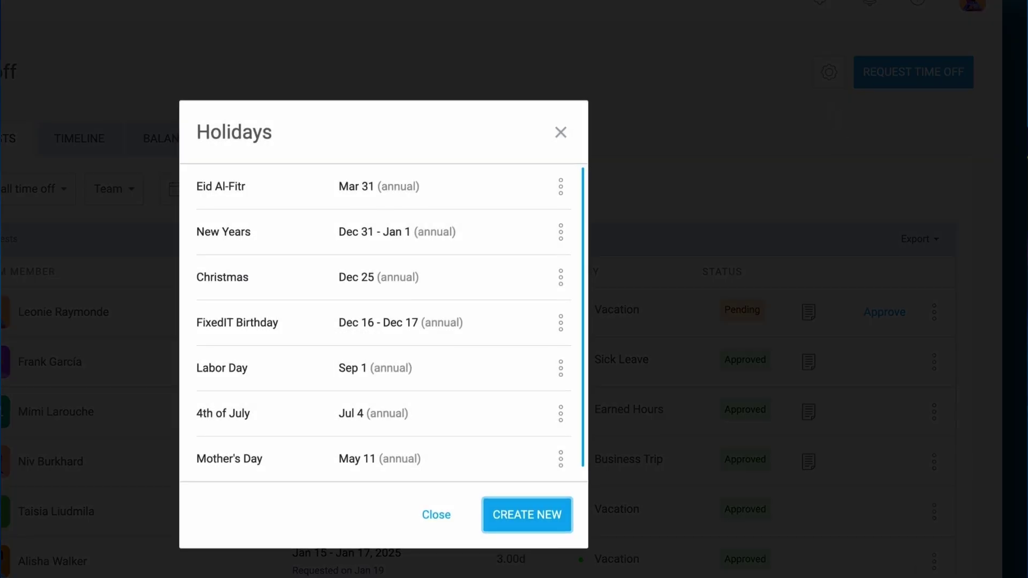
{"action": "left_click", "coordinate": [529, 518]}
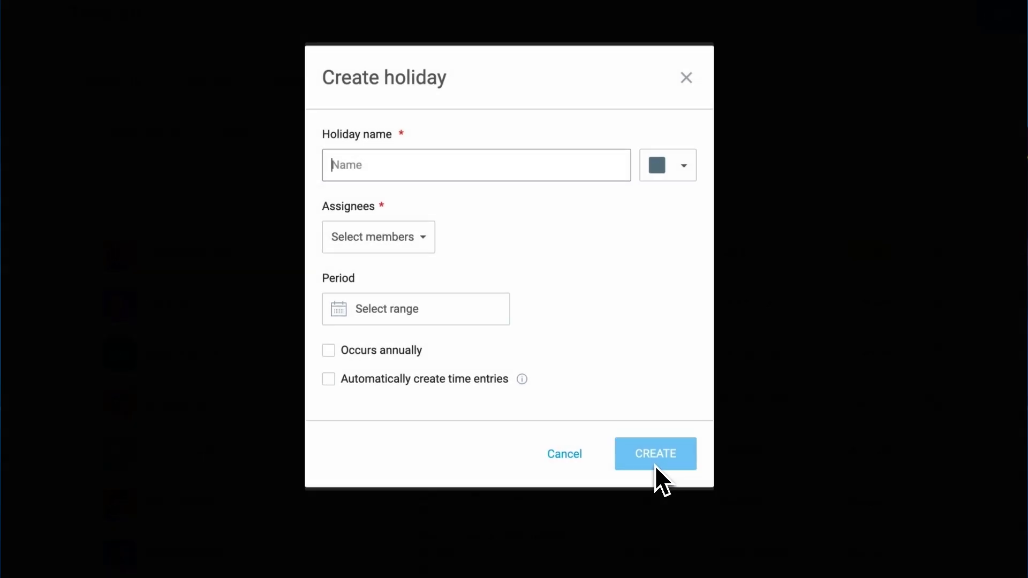
{"action": "type", "text": "Thanksg"}
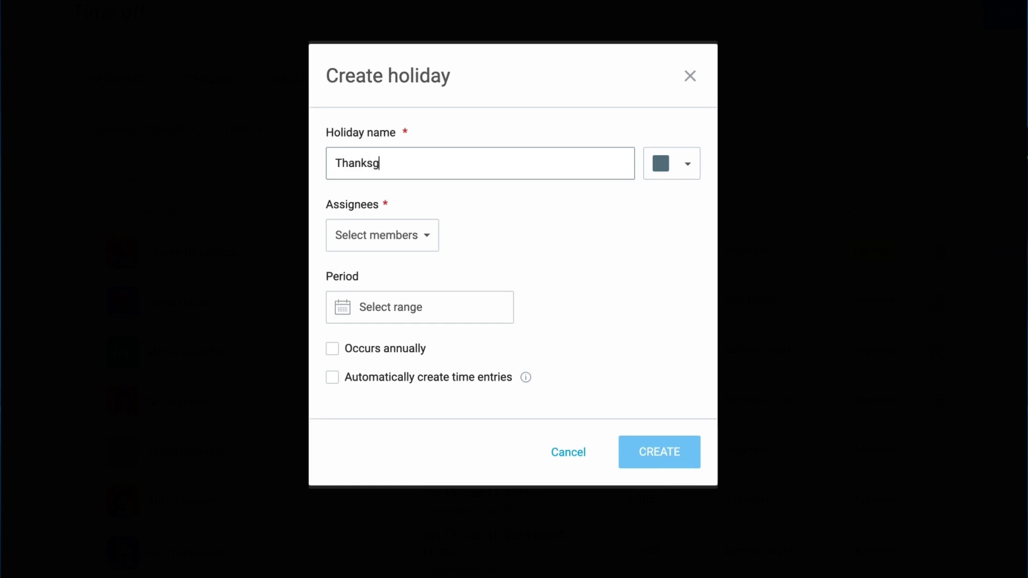
{"action": "type", "text": "iving"}
{"action": "left_click", "coordinate": [554, 252]}
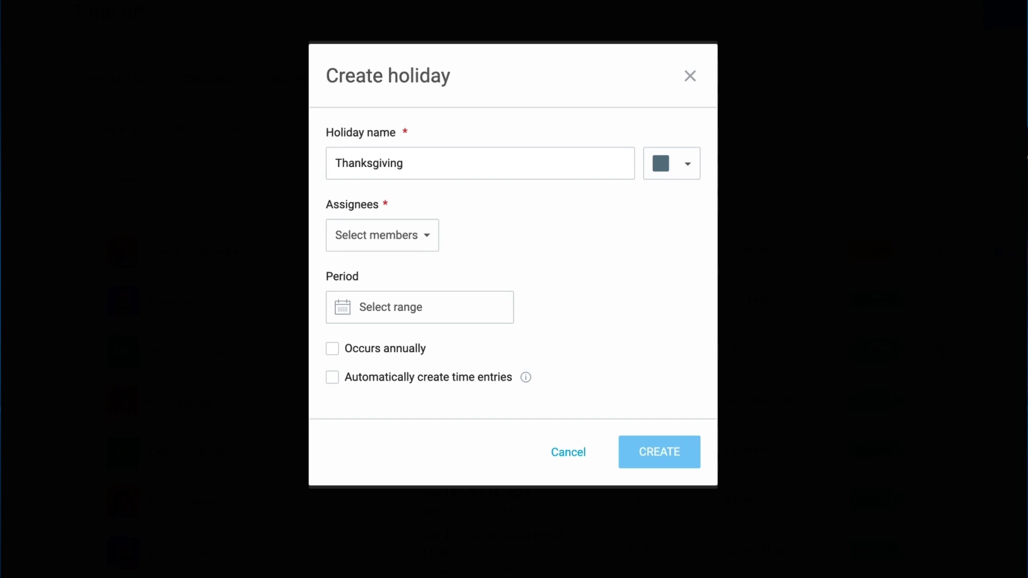
{"action": "left_click", "coordinate": [679, 166]}
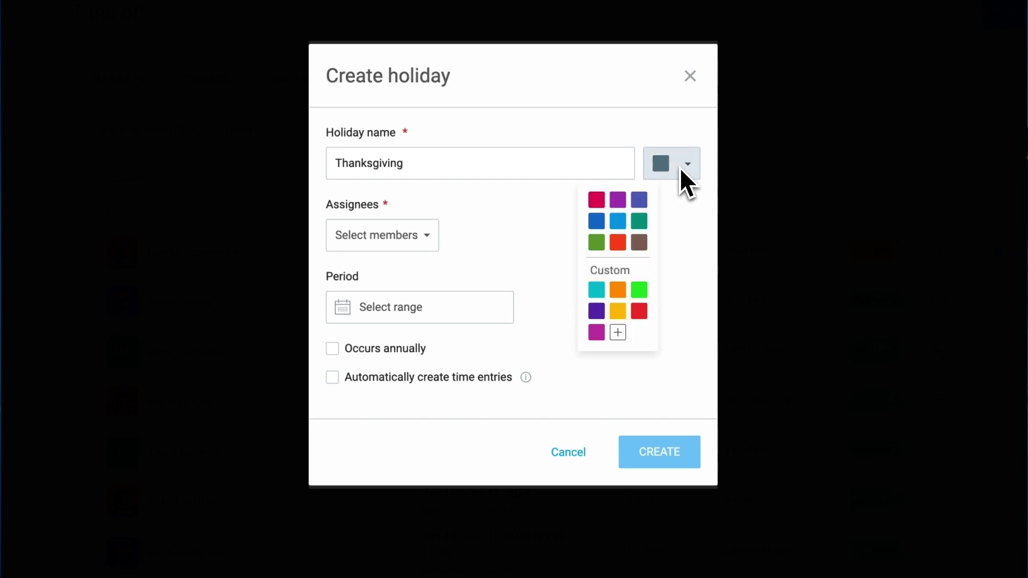
{"action": "left_click", "coordinate": [597, 242]}
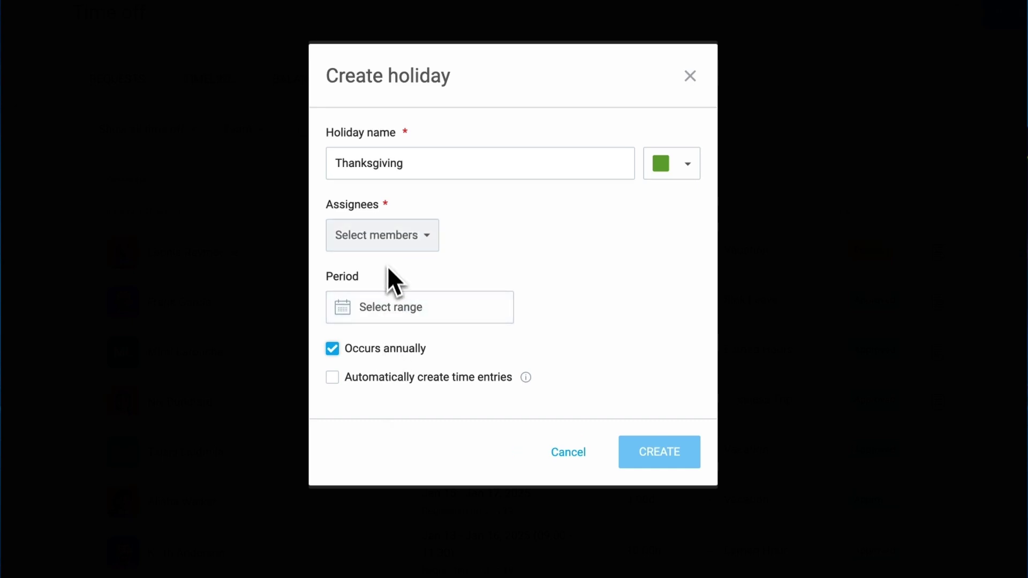
- Assign Thanksgiving to all team members and create the holiday
{"action": "left_click", "coordinate": [387, 239]}
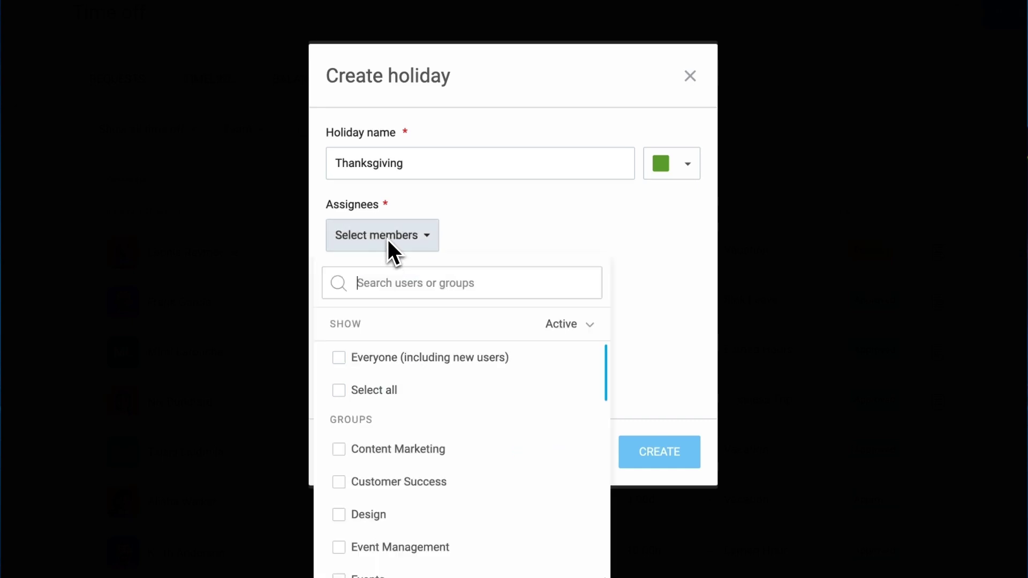
{"action": "left_click", "coordinate": [388, 390]}
{"action": "left_click", "coordinate": [531, 225]}
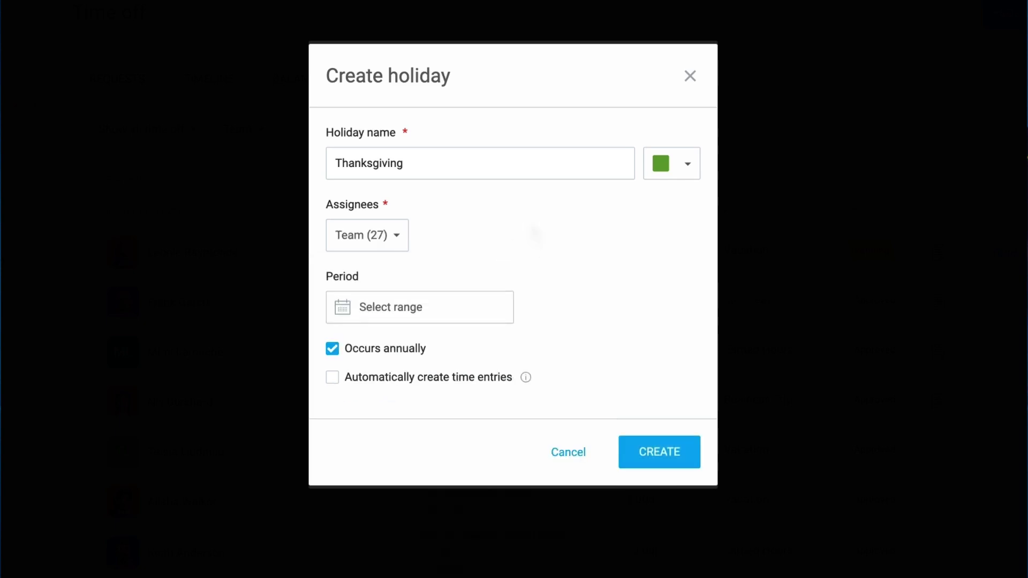
{"action": "left_click", "coordinate": [673, 447]}
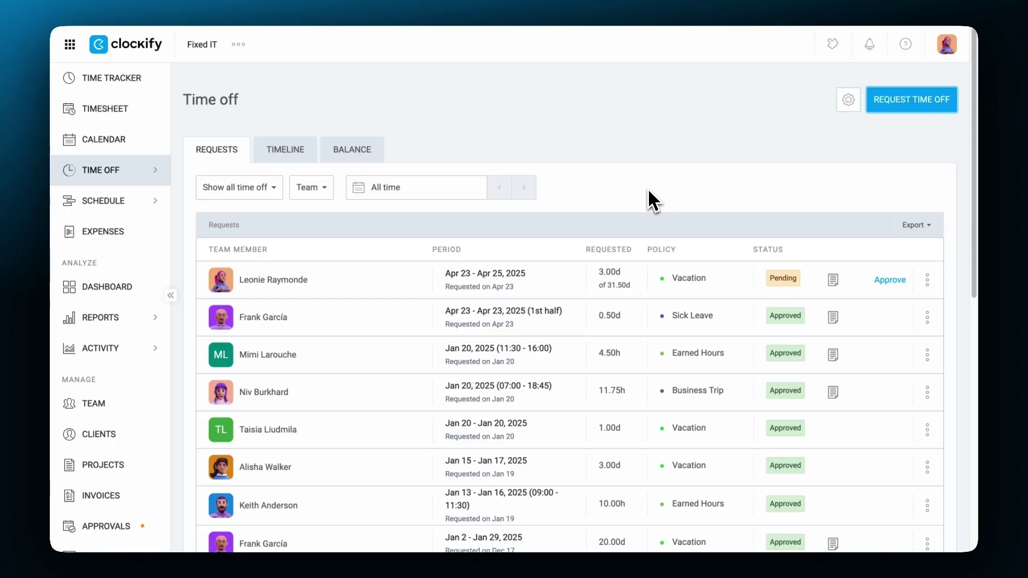
{"action": "left_click", "coordinate": [242, 45]}
{"action": "left_click", "coordinate": [261, 66]}
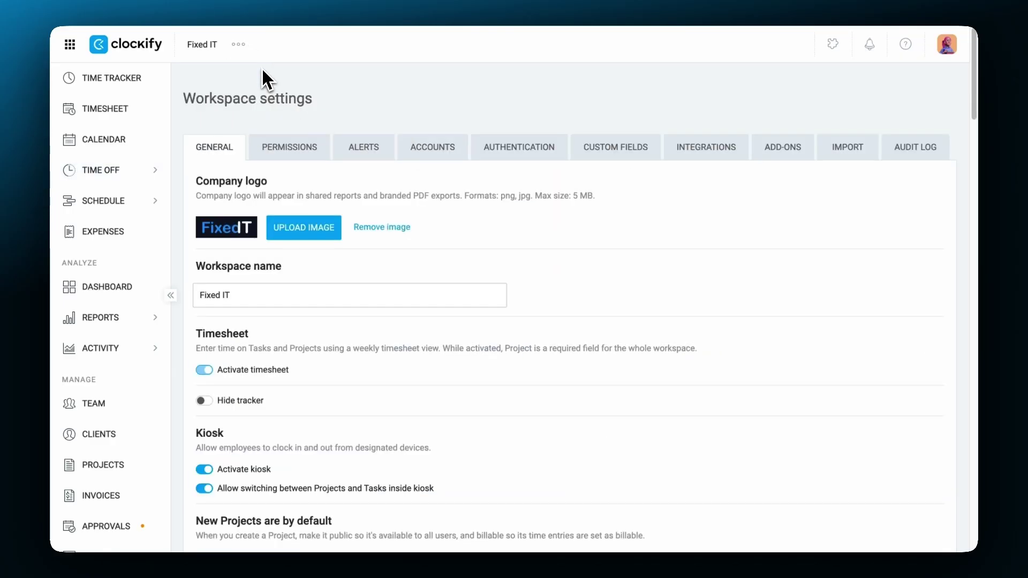
{"action": "scroll", "coordinate": [429, 321], "scroll_direction": "down", "scroll_amount": 10}
{"action": "scroll", "coordinate": [446, 368], "scroll_direction": "down", "scroll_amount": 15}
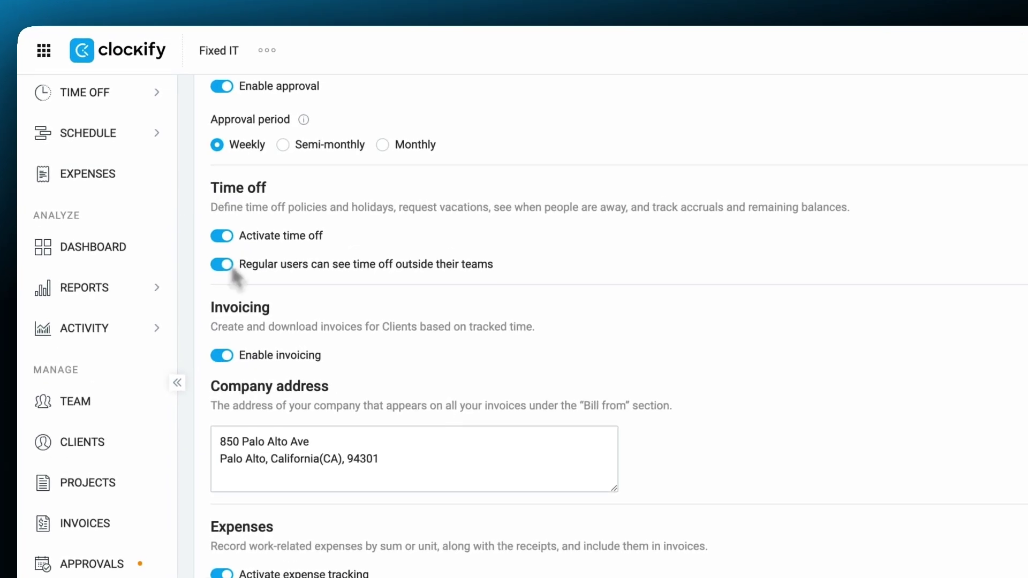
{"action": "left_click", "coordinate": [230, 266]}
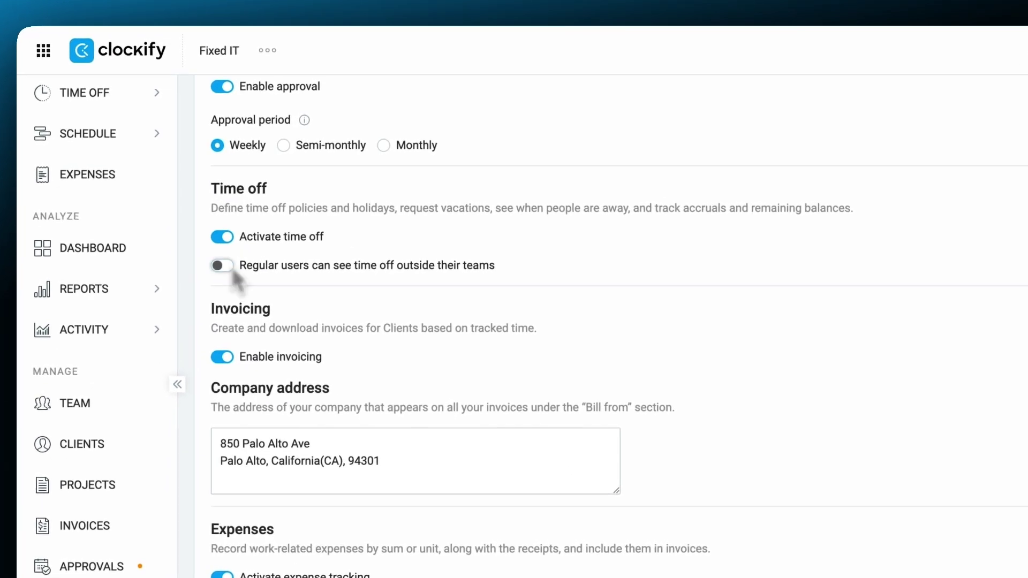
{"action": "left_click", "coordinate": [226, 266]}
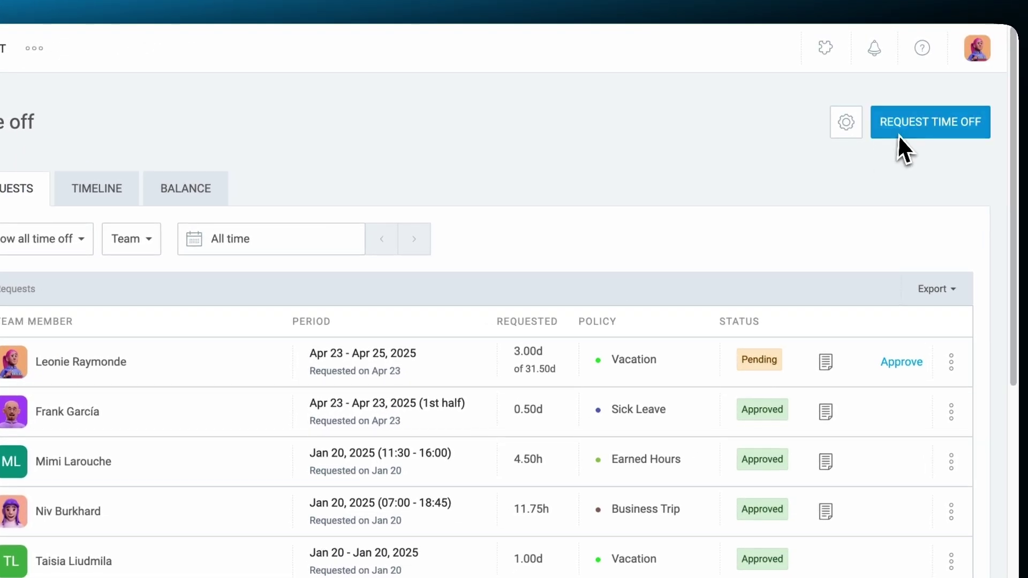
{"action": "left_click", "coordinate": [899, 135]}
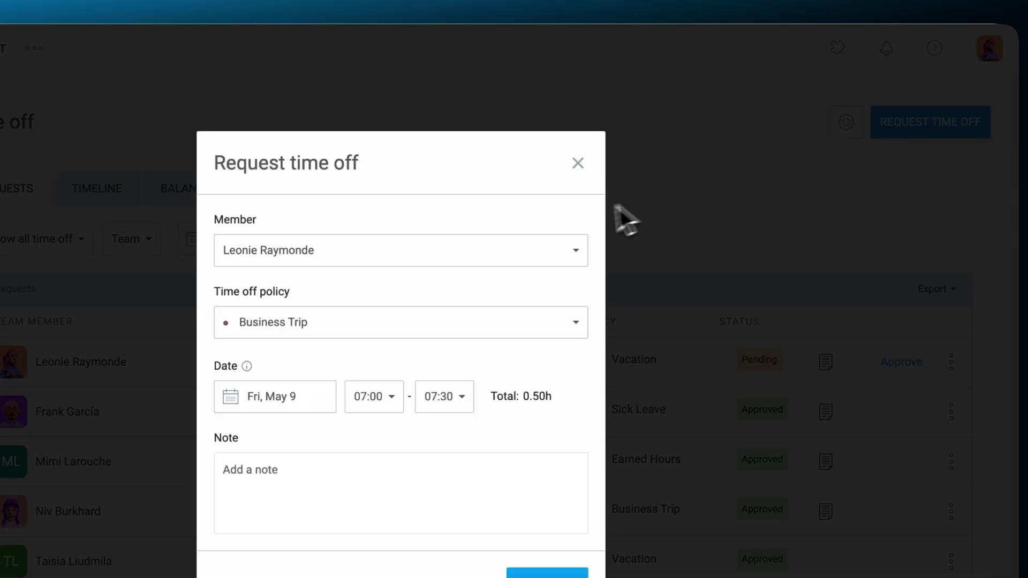
- Choose the team member and the Business Trip policy for a new request
{"action": "left_click", "coordinate": [486, 248]}
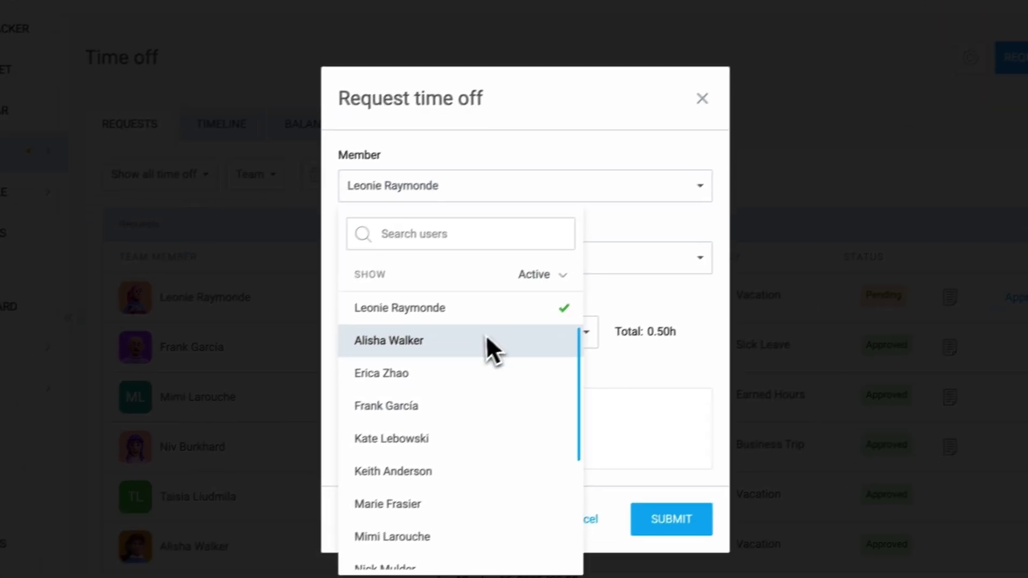
{"action": "left_click", "coordinate": [486, 337]}
{"action": "left_click", "coordinate": [485, 260]}
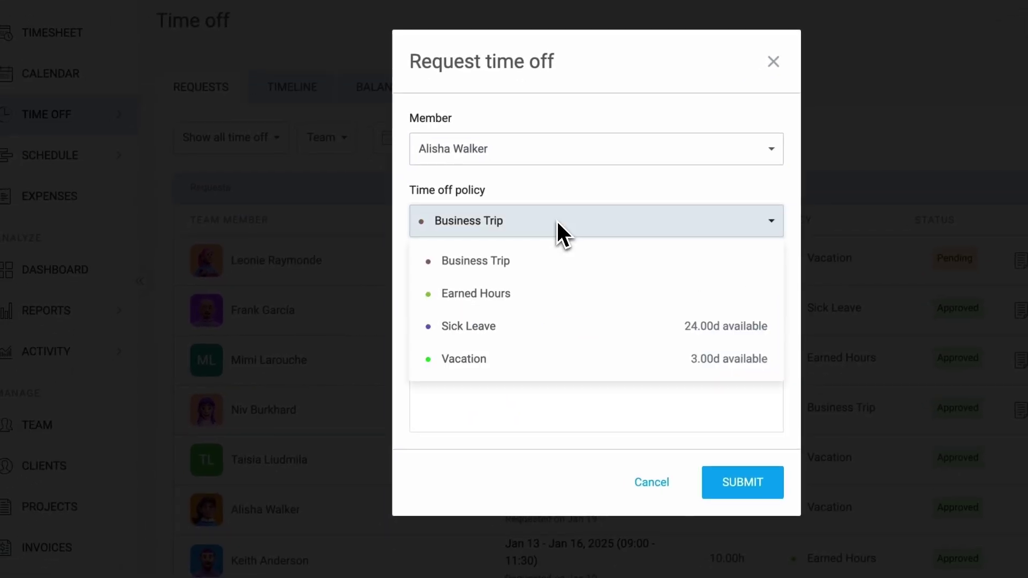
{"action": "left_click", "coordinate": [552, 260]}
- Set the dates to May 19–23, 2025, select the note text and submit
{"action": "left_click", "coordinate": [514, 304]}
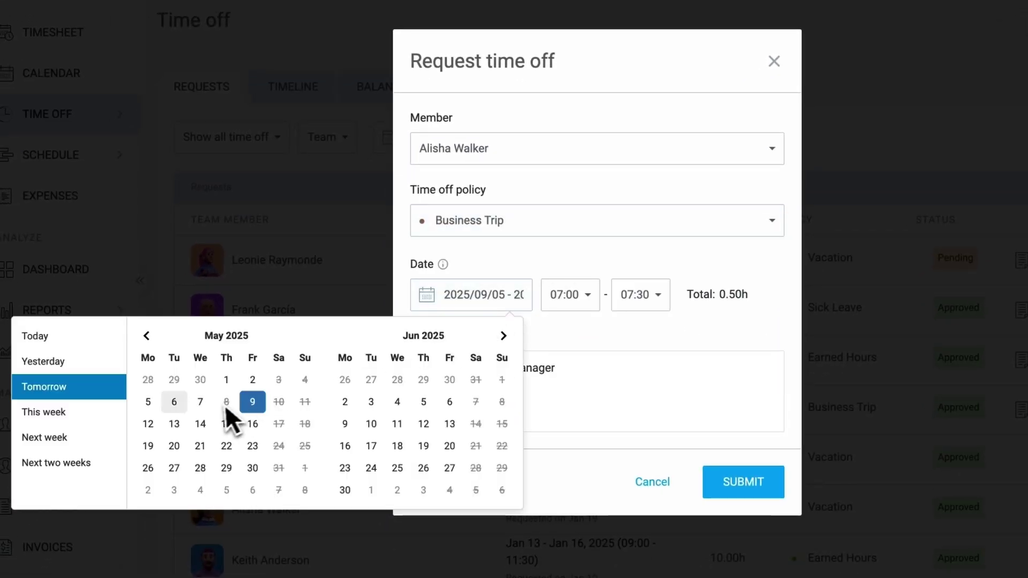
{"action": "left_click", "coordinate": [153, 446]}
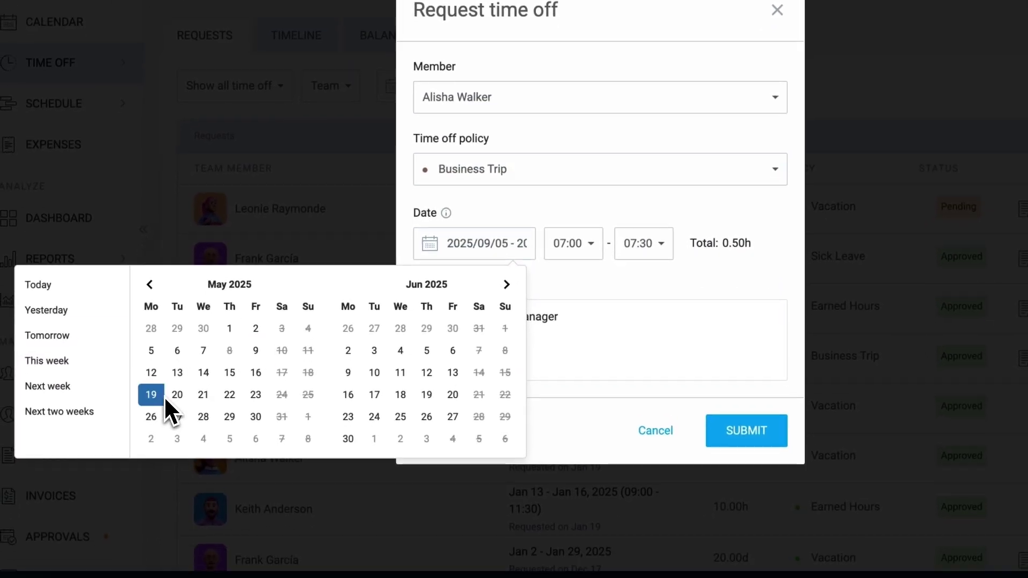
{"action": "left_click", "coordinate": [247, 389]}
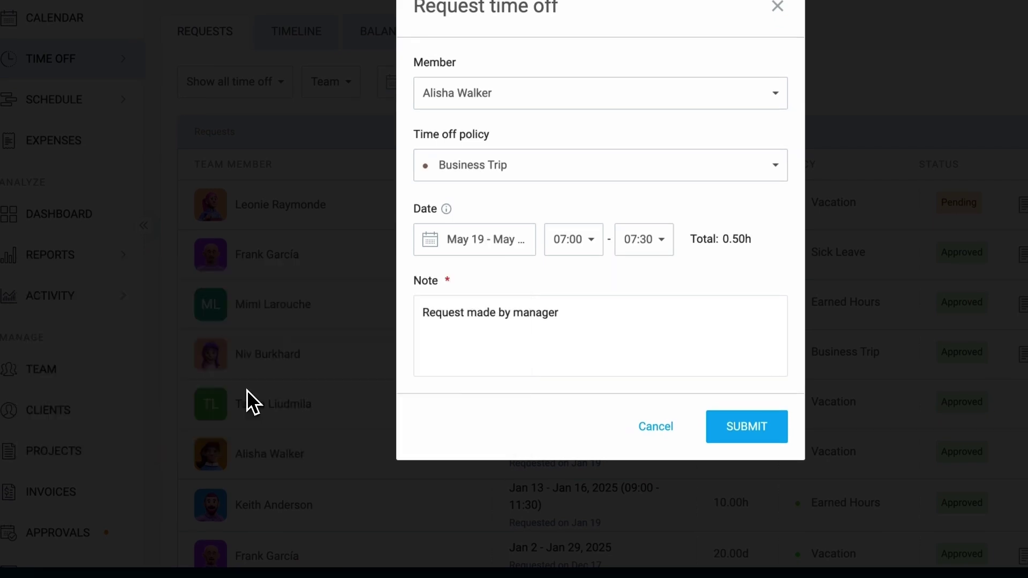
{"action": "triple_click", "coordinate": [522, 337]}
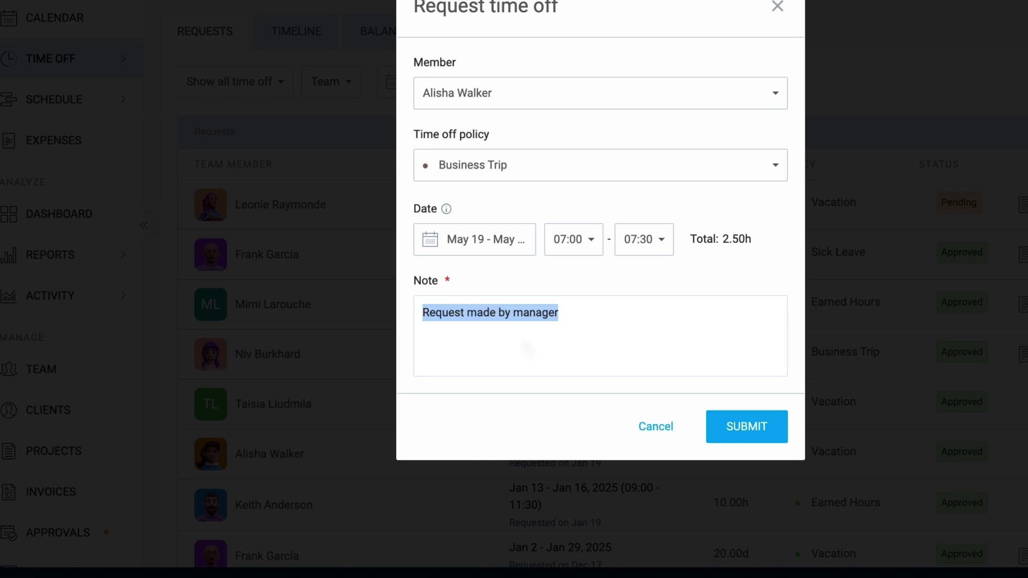
{"action": "left_click", "coordinate": [746, 425]}
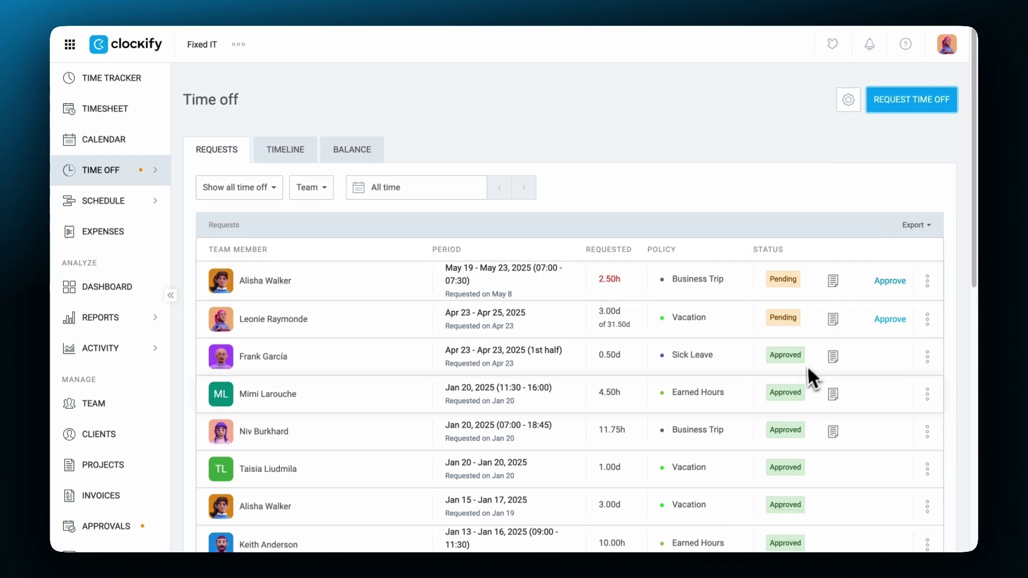
- Return to the Requests list and check its team, status and date-range filters
{"action": "left_click", "coordinate": [219, 151]}
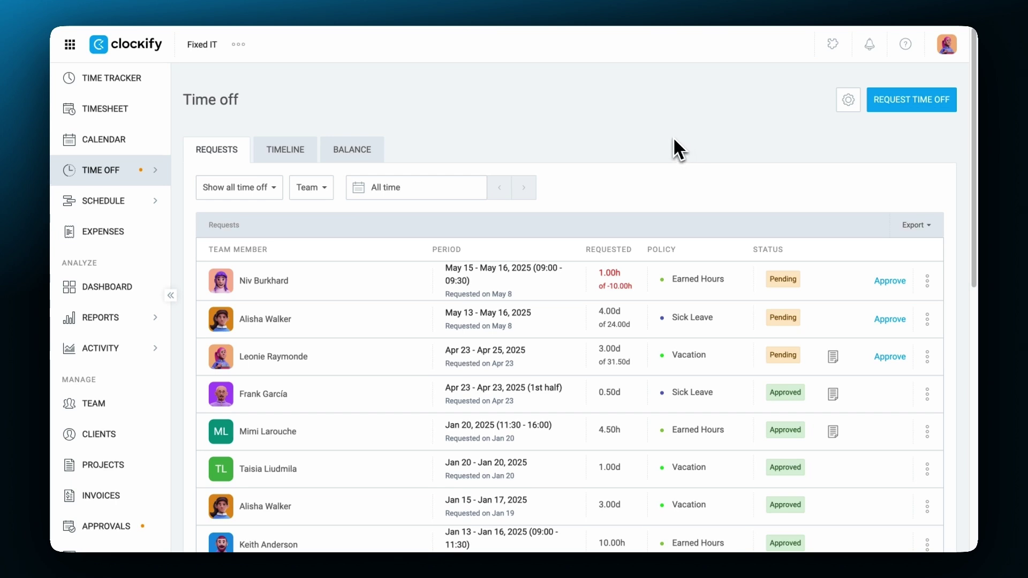
{"action": "left_click", "coordinate": [306, 188]}
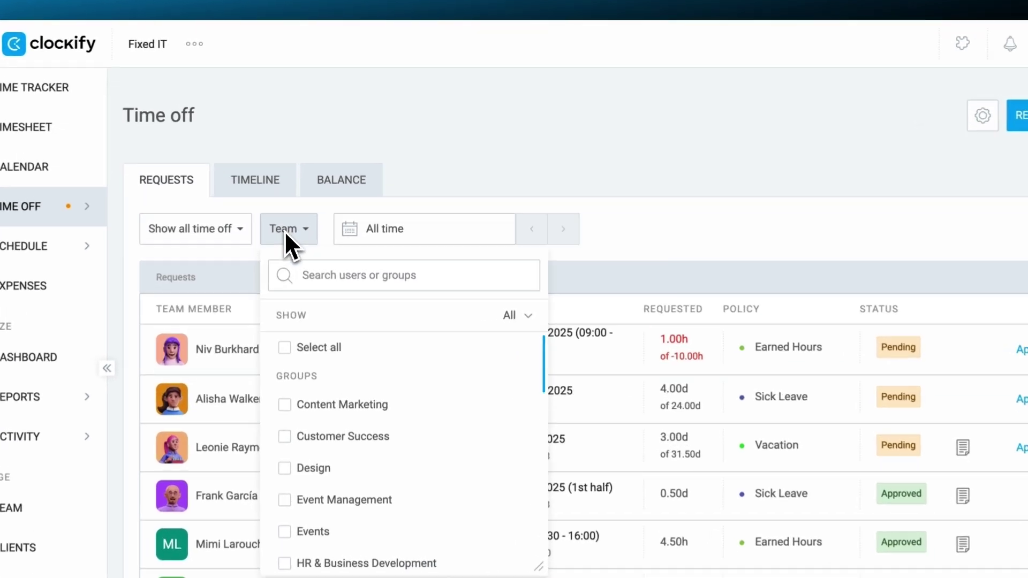
{"action": "left_click", "coordinate": [234, 231]}
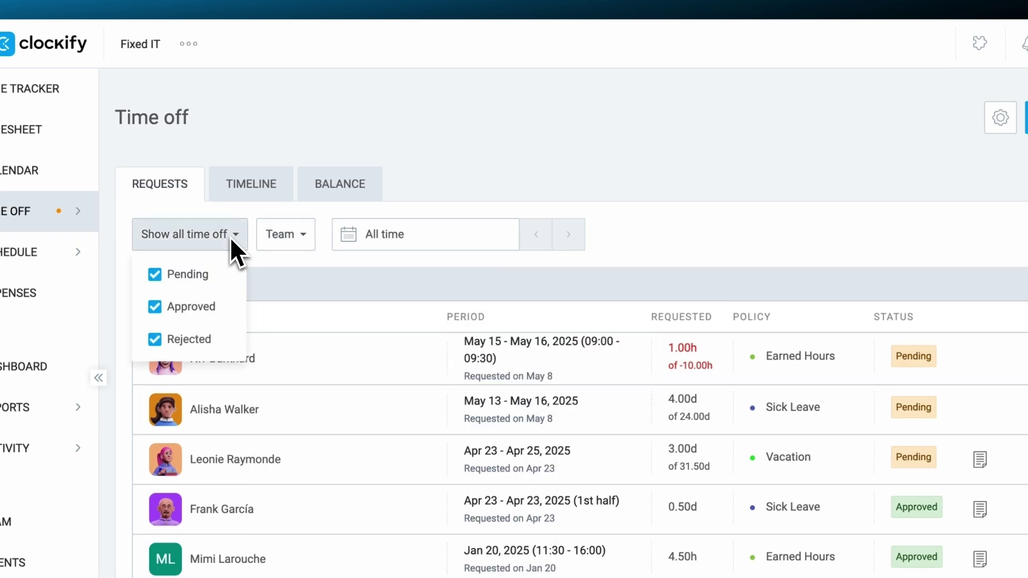
{"action": "left_click", "coordinate": [384, 232]}
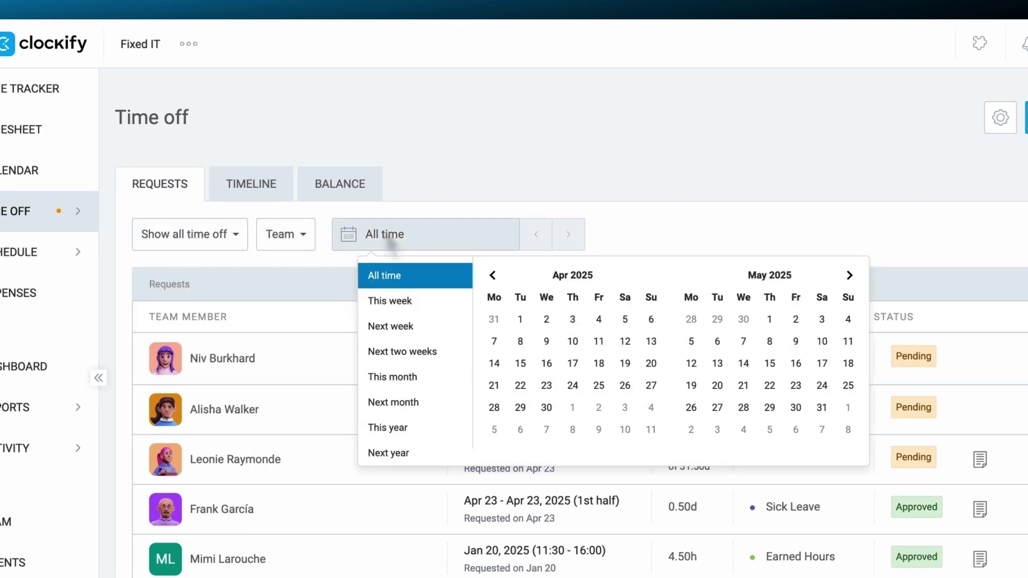
{"action": "left_click", "coordinate": [634, 182]}
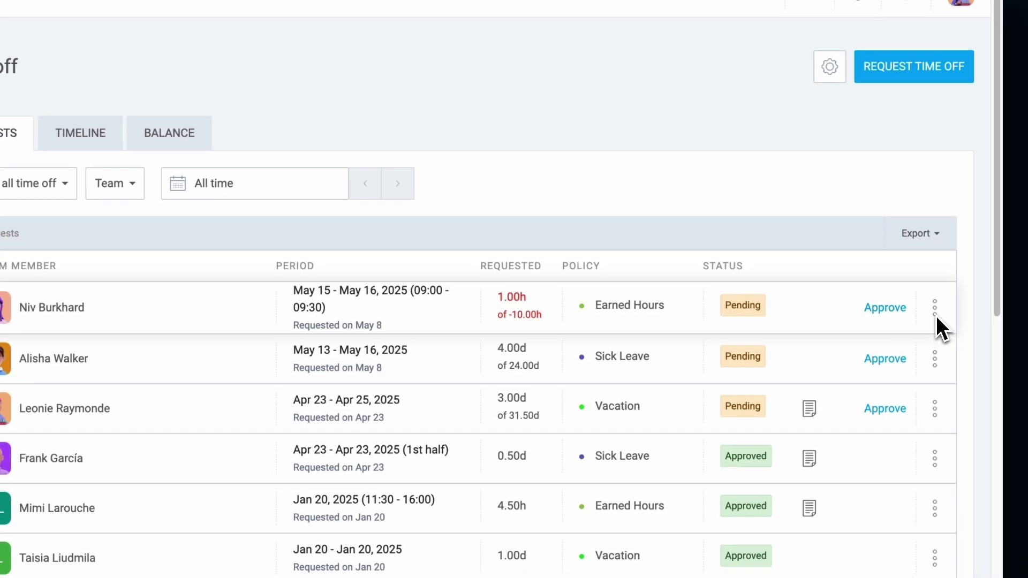
{"action": "left_click", "coordinate": [938, 311]}
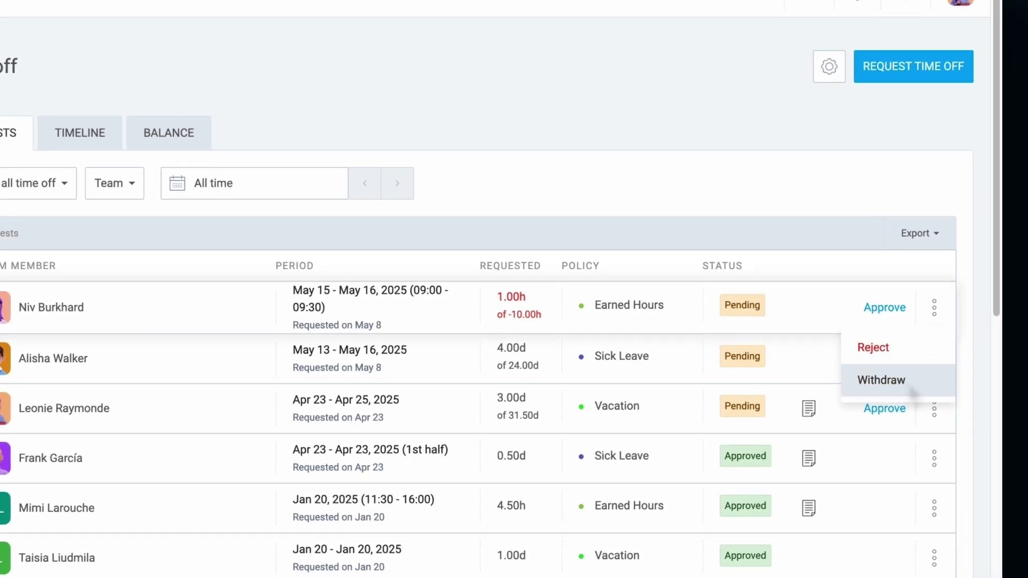
{"action": "left_click", "coordinate": [881, 352]}
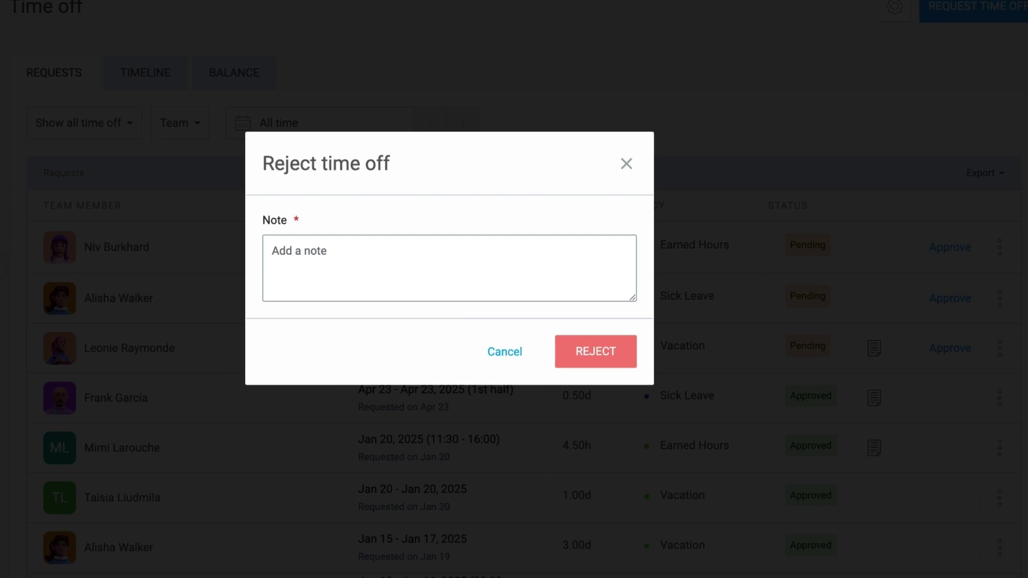
{"action": "left_click", "coordinate": [517, 353]}
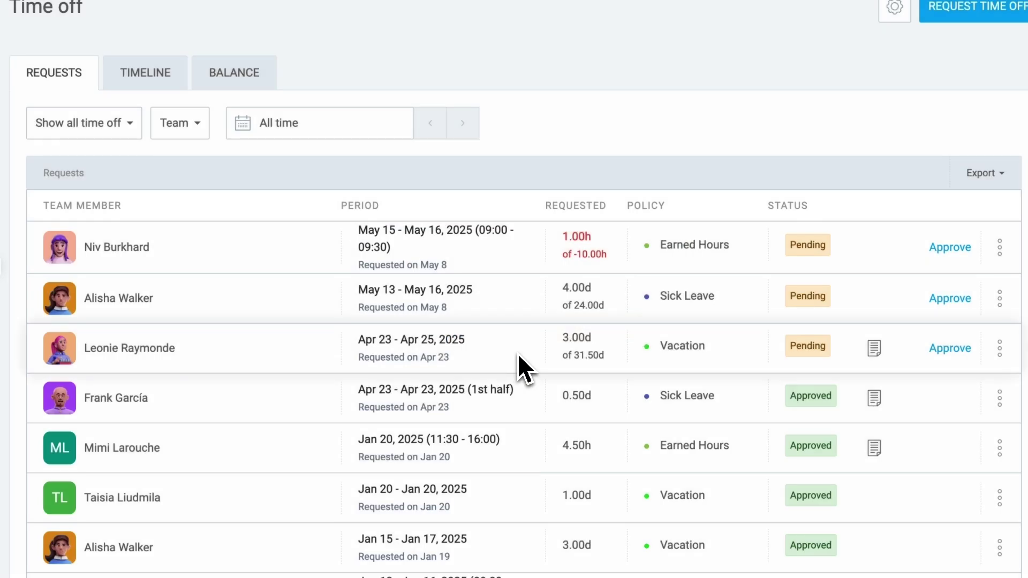
{"action": "left_click", "coordinate": [874, 349]}
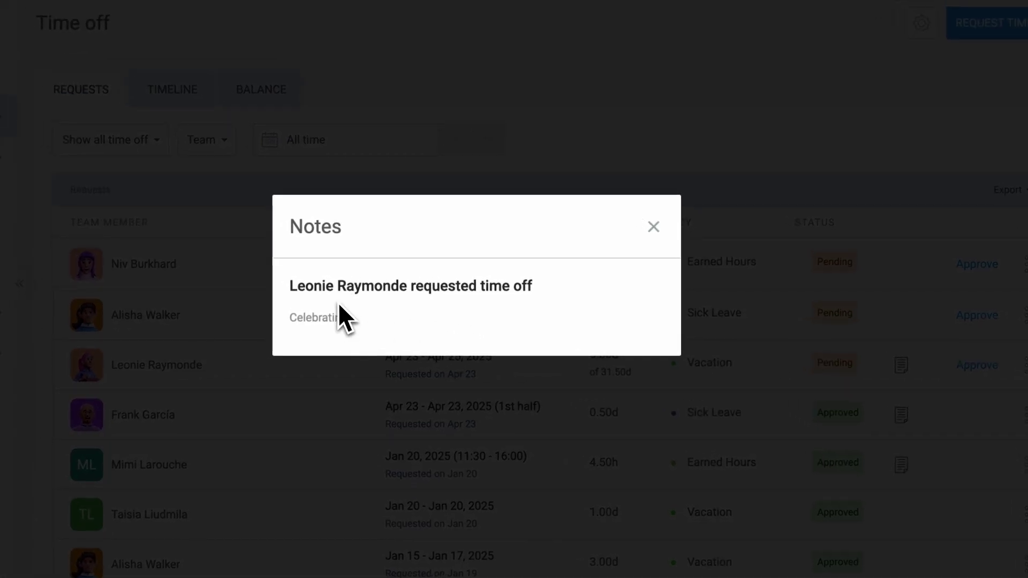
{"action": "left_click", "coordinate": [654, 227]}
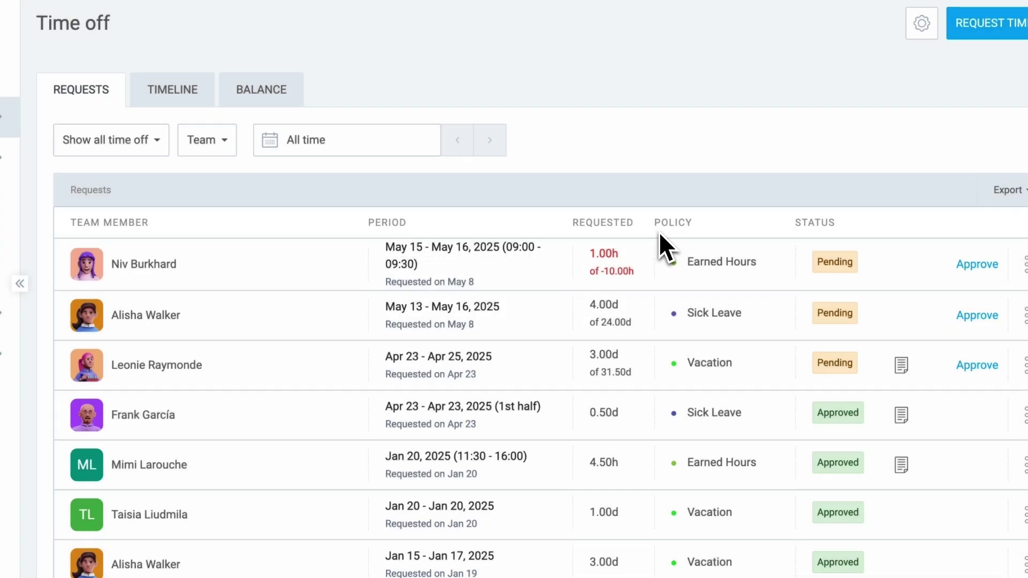
- Check the request export formats, then move to the May 2025 team time-off timeline
{"action": "mouse_move", "coordinate": [835, 381]}
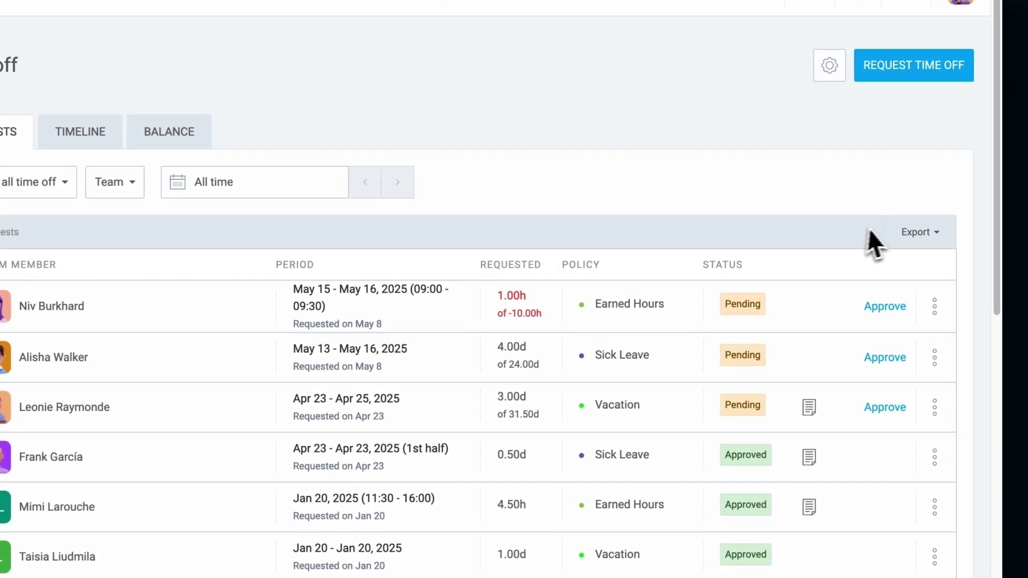
{"action": "left_click", "coordinate": [911, 228]}
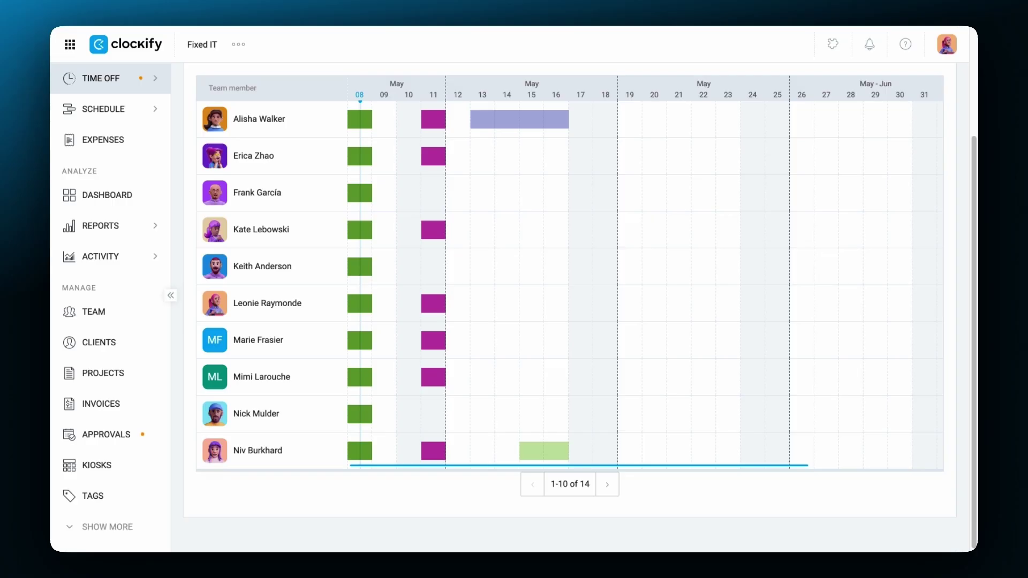
- Filter the timeline to Design, then all groups, and set the range to this month (Apr 30 – May 31)
{"action": "scroll", "coordinate": [420, 305], "scroll_direction": "up", "scroll_amount": 3}
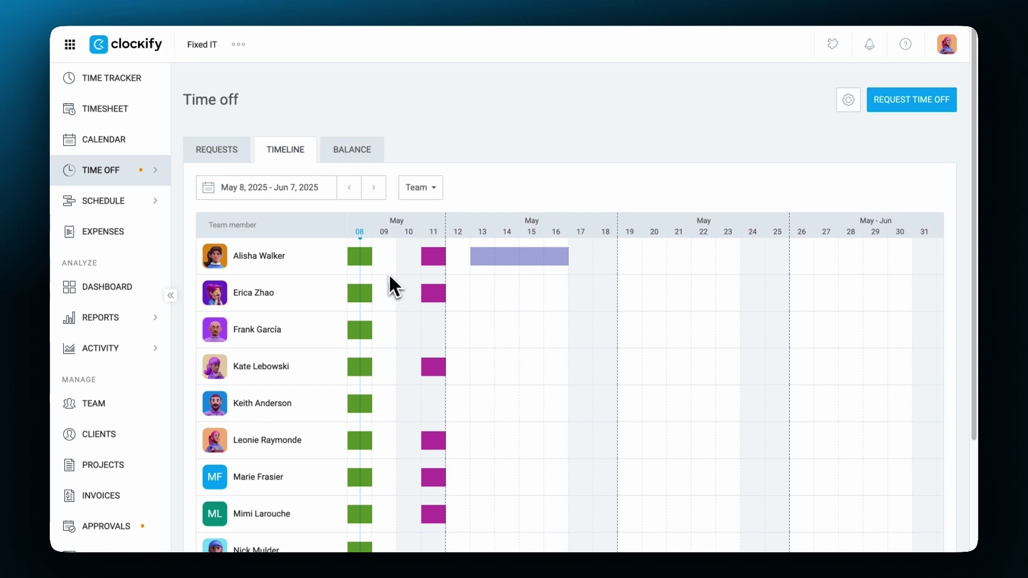
{"action": "left_click", "coordinate": [427, 193]}
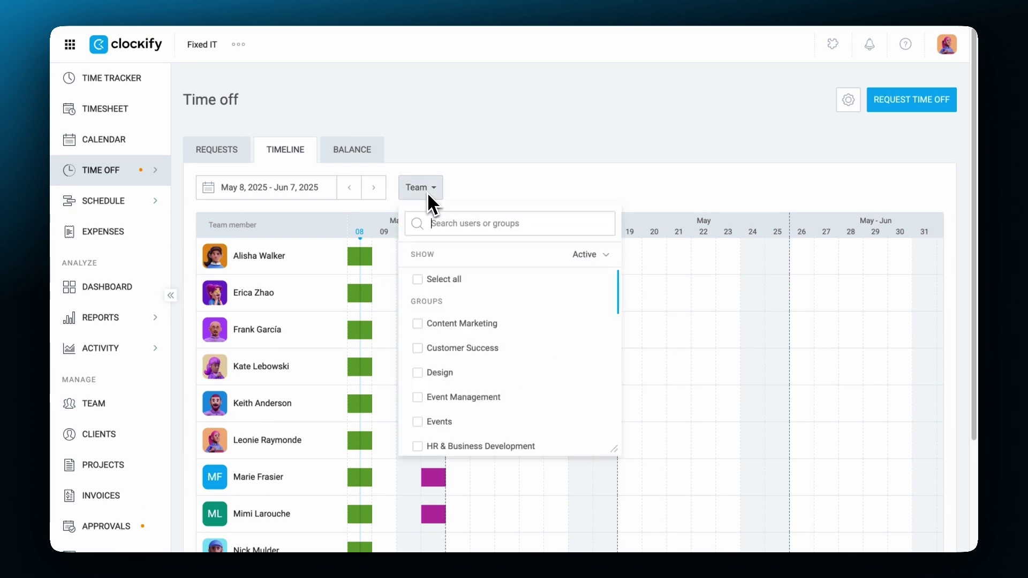
{"action": "left_click", "coordinate": [444, 379]}
{"action": "left_click", "coordinate": [506, 156]}
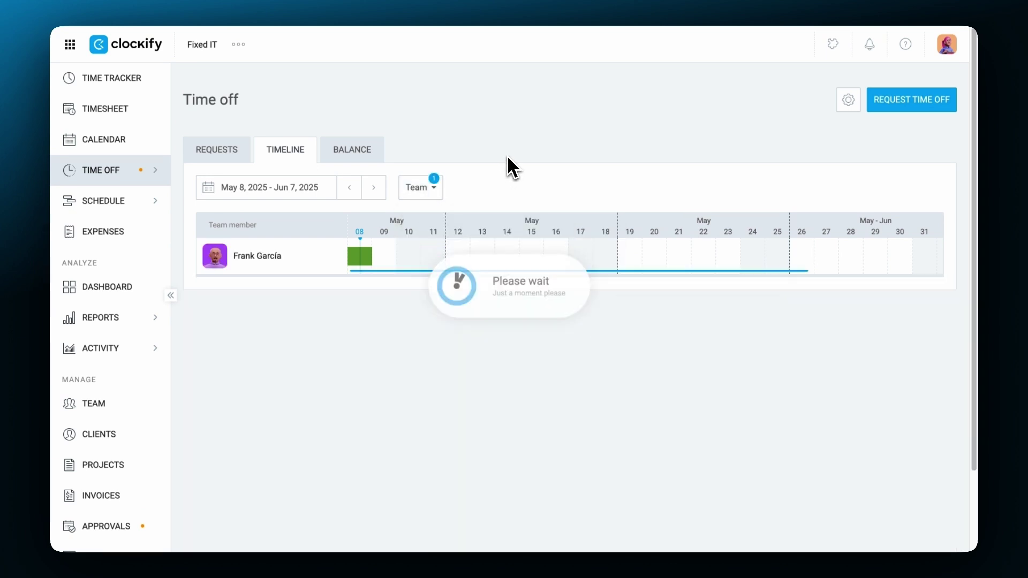
{"action": "left_click", "coordinate": [432, 189]}
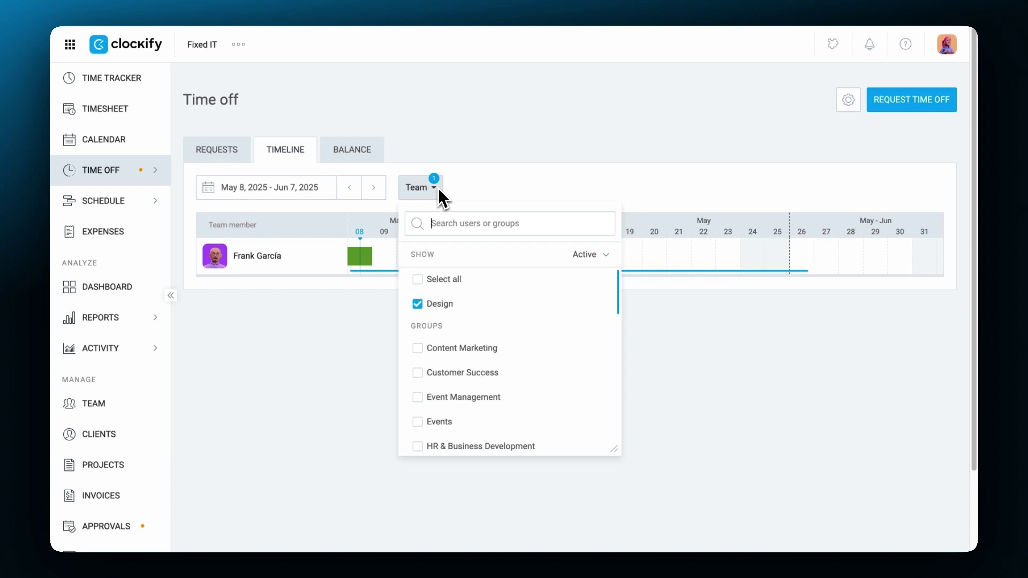
{"action": "left_click", "coordinate": [441, 283]}
{"action": "left_click", "coordinate": [499, 153]}
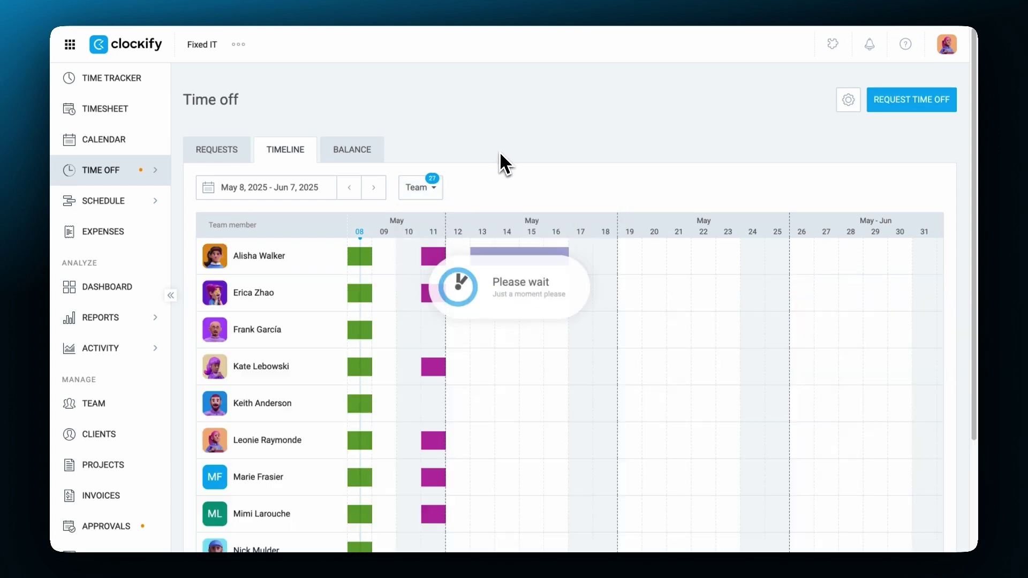
{"action": "left_click", "coordinate": [297, 185]}
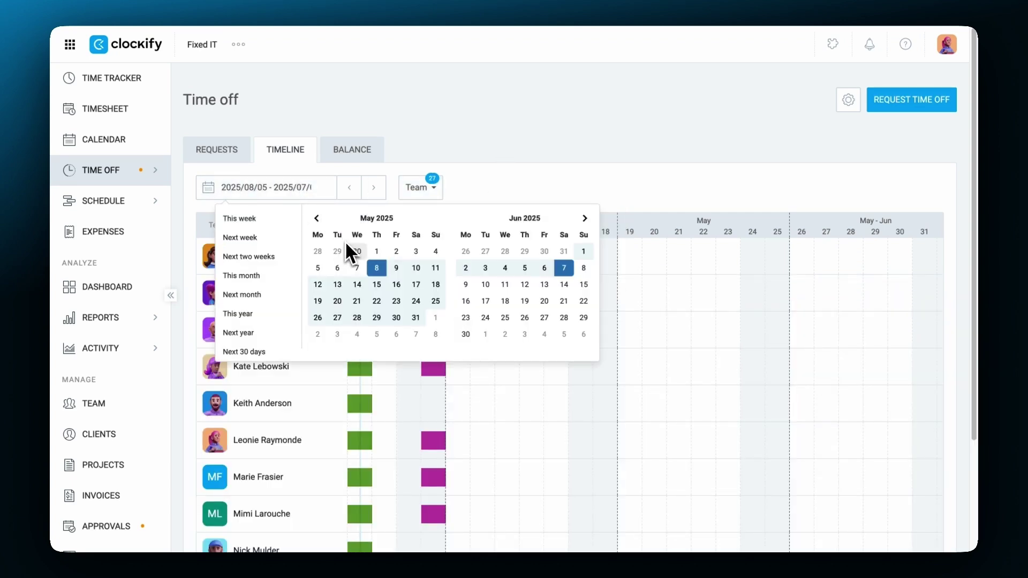
{"action": "left_click", "coordinate": [271, 280]}
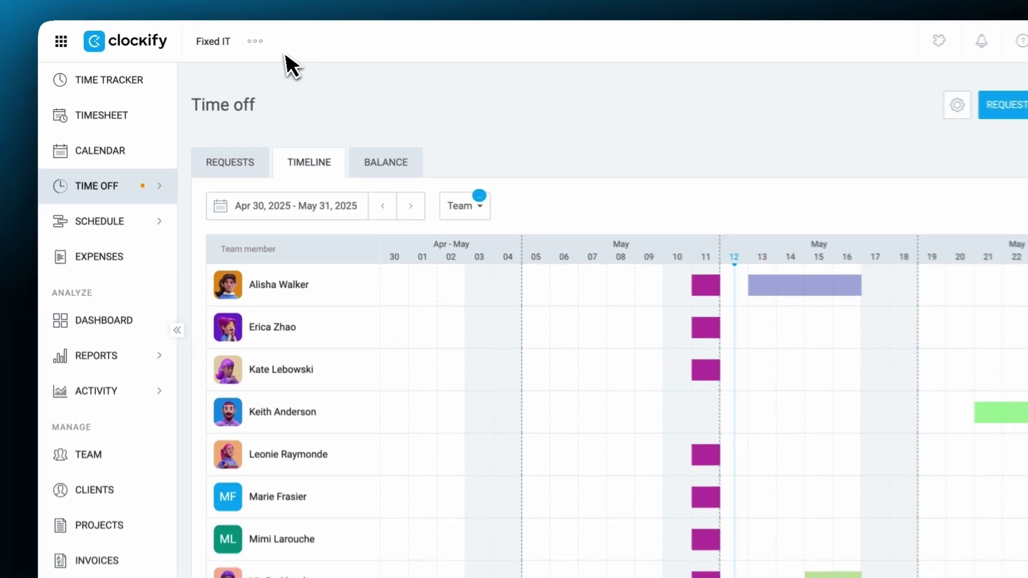
- In workspace settings, allow regular users to see time off
{"action": "left_click", "coordinate": [238, 44]}
{"action": "left_click", "coordinate": [316, 80]}
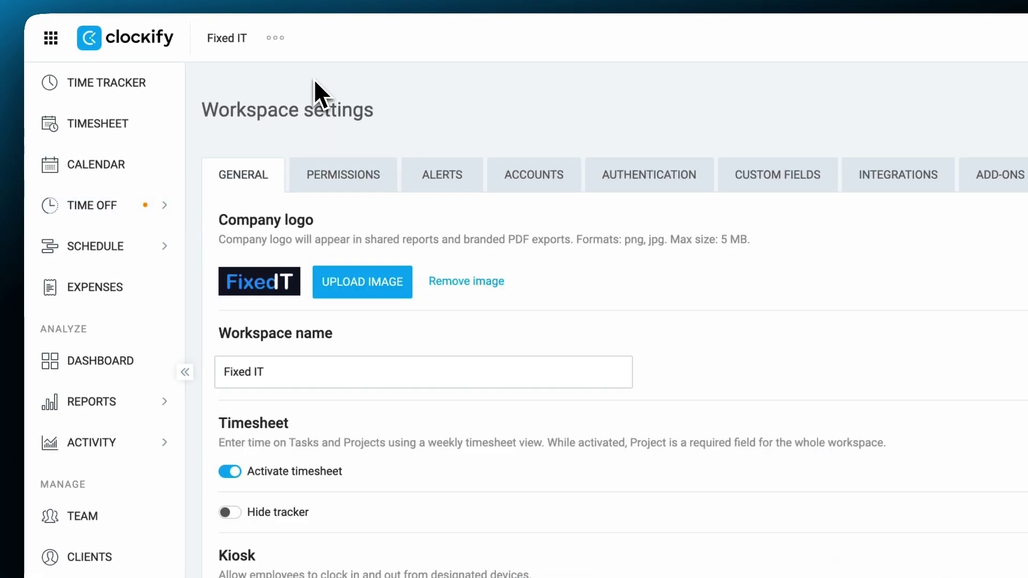
{"action": "scroll", "coordinate": [389, 329], "scroll_direction": "down", "scroll_amount": 15}
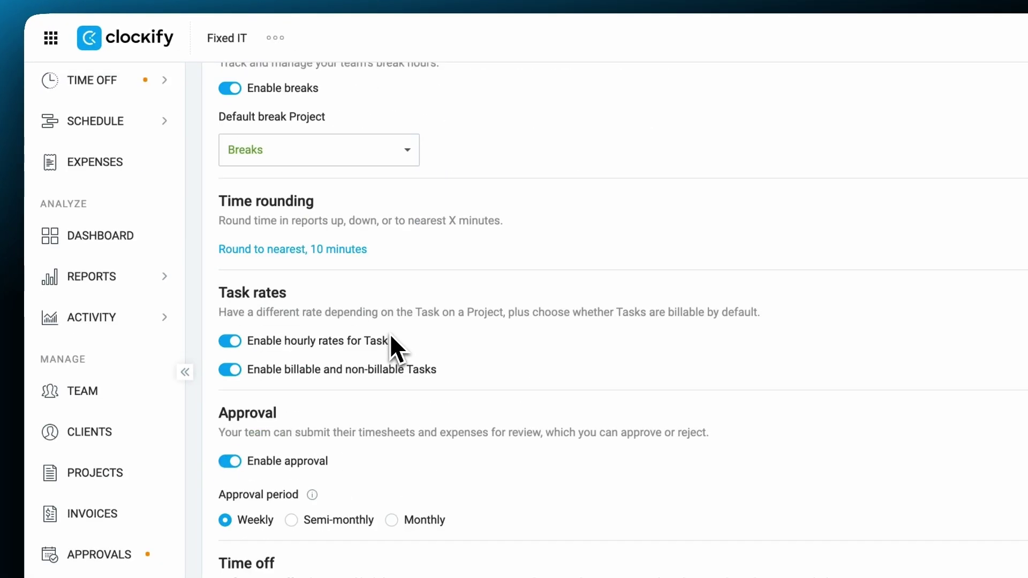
{"action": "scroll", "coordinate": [390, 337], "scroll_direction": "down", "scroll_amount": 5}
{"action": "left_click", "coordinate": [235, 394]}
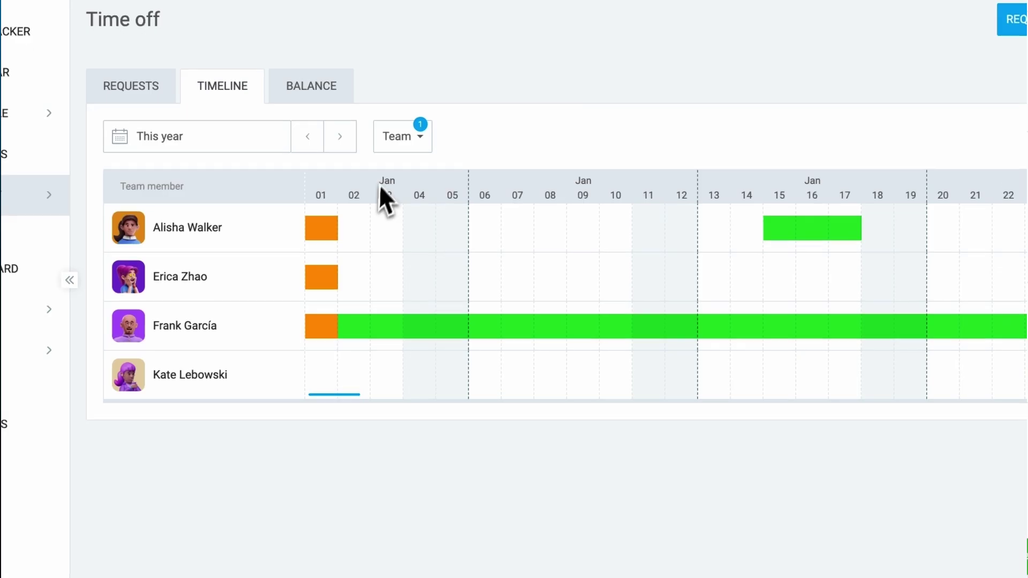
- Include every team group in the timeline filter and scroll through the member rows
{"action": "left_click", "coordinate": [396, 142]}
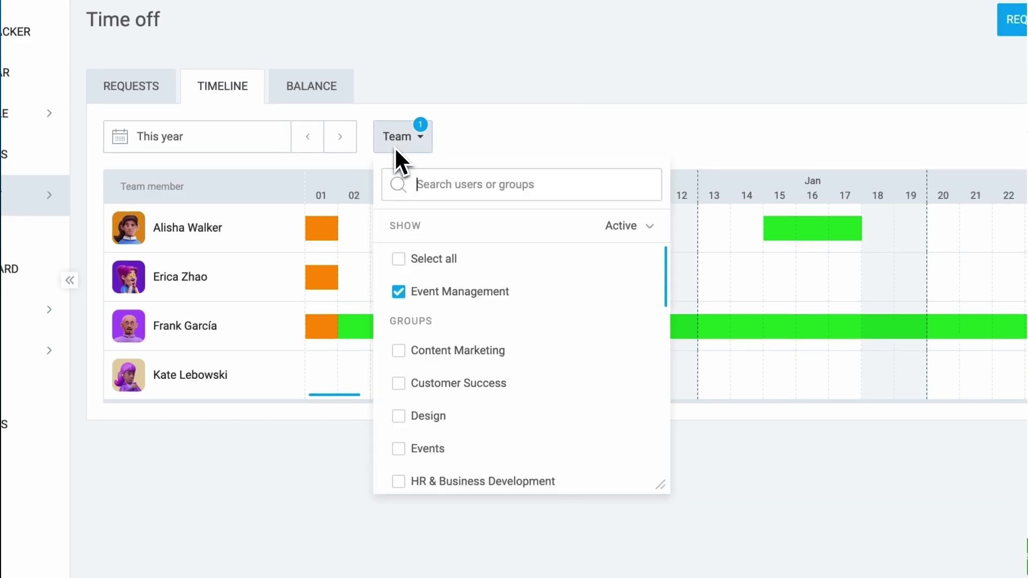
{"action": "left_click", "coordinate": [403, 263]}
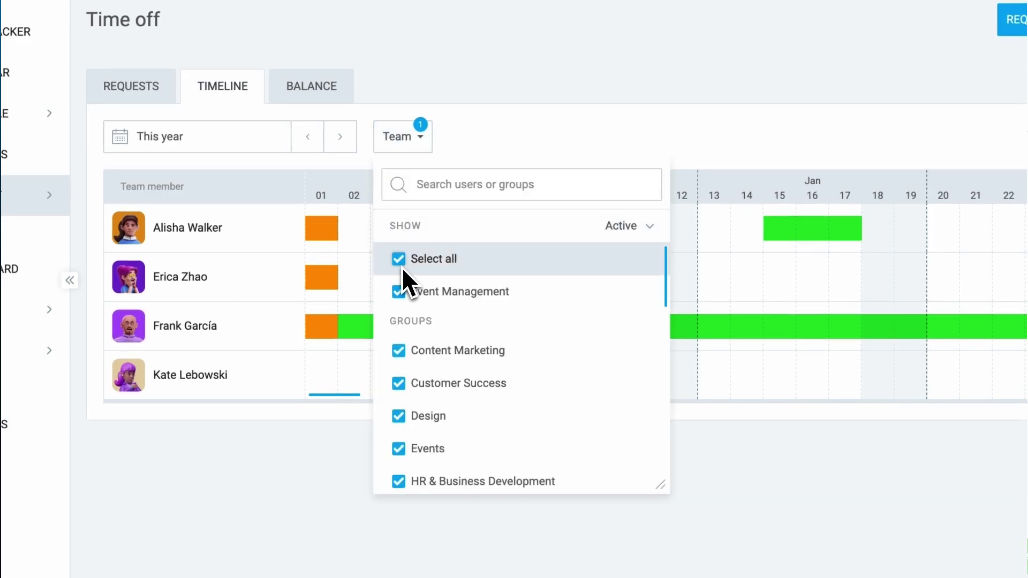
{"action": "left_click", "coordinate": [696, 450]}
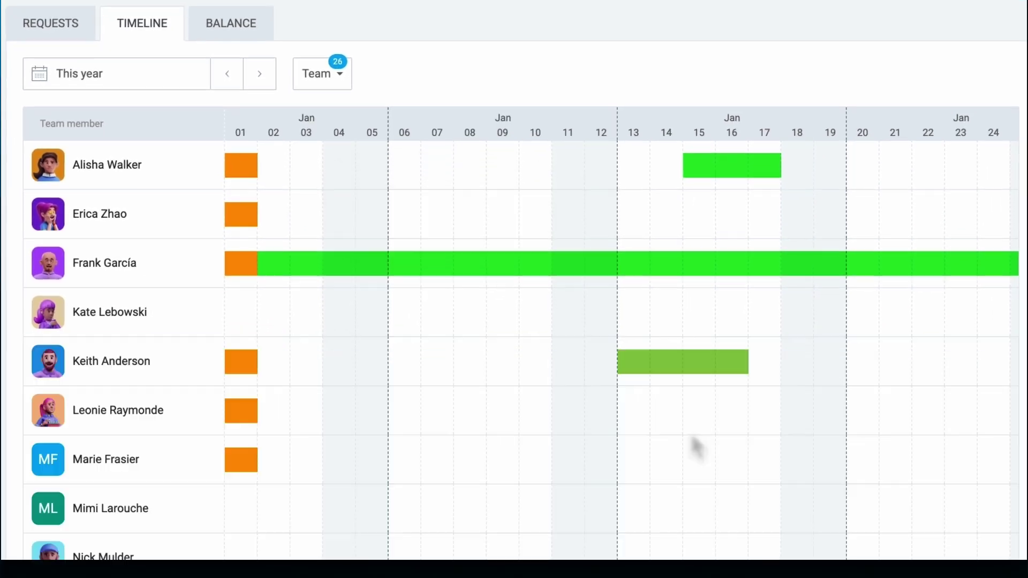
{"action": "scroll", "coordinate": [528, 313], "scroll_direction": "down", "scroll_amount": 4}
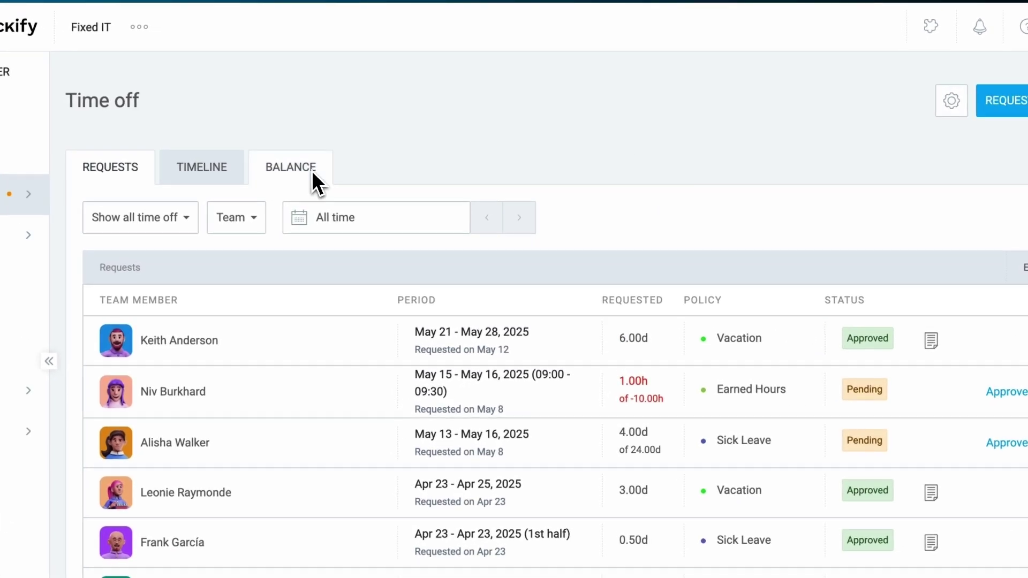
- On the Balance tab, try grouping balances by a single user, then return to grouping by policy
{"action": "left_click", "coordinate": [312, 173]}
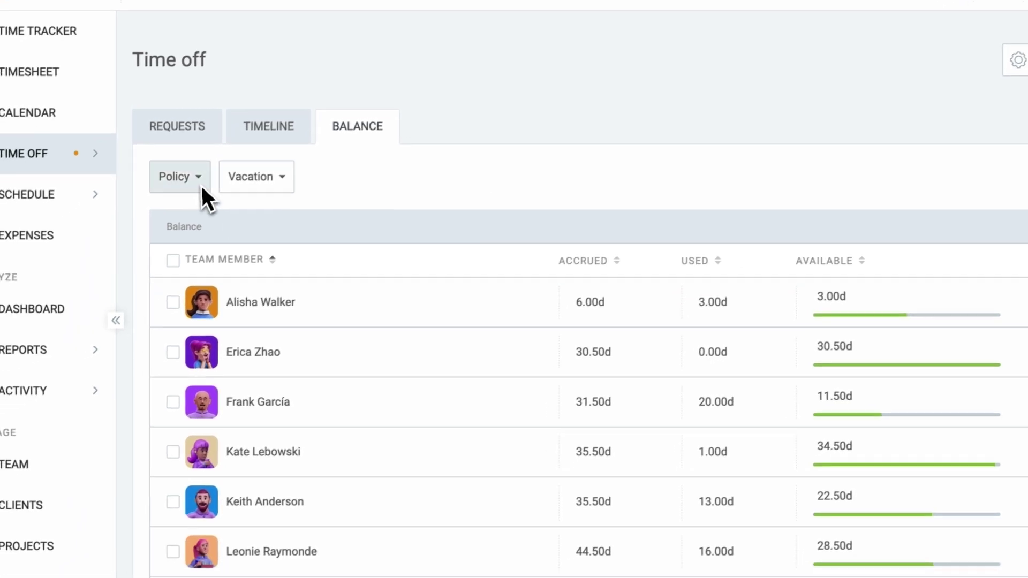
{"action": "left_click", "coordinate": [202, 187]}
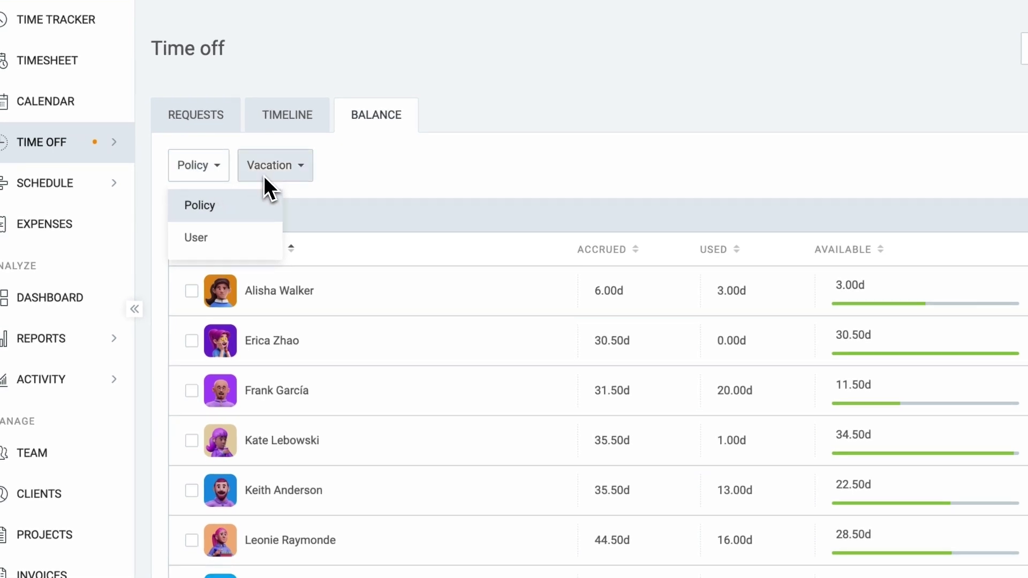
{"action": "left_click", "coordinate": [264, 175]}
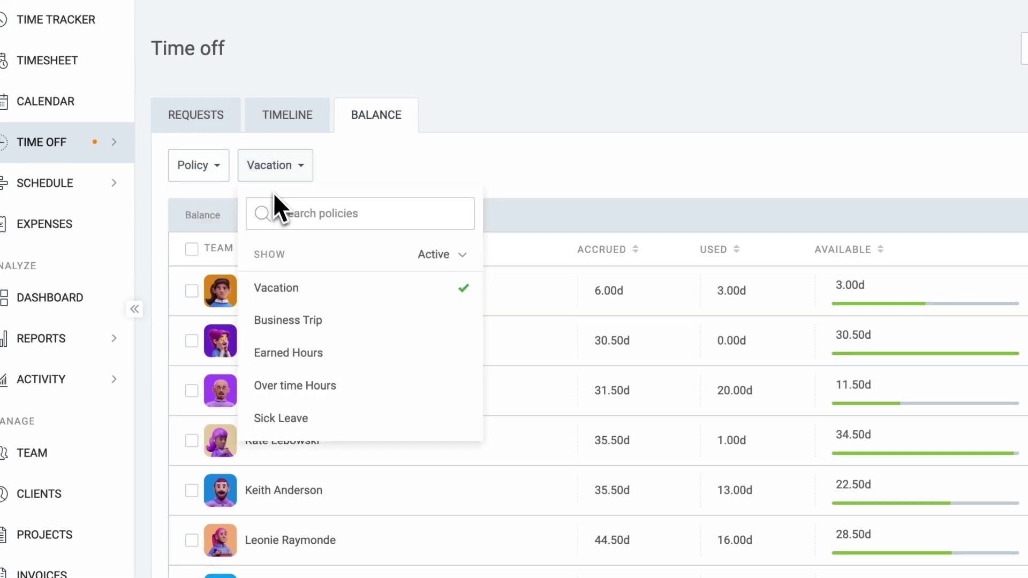
{"action": "left_click", "coordinate": [214, 169]}
{"action": "left_click", "coordinate": [227, 237]}
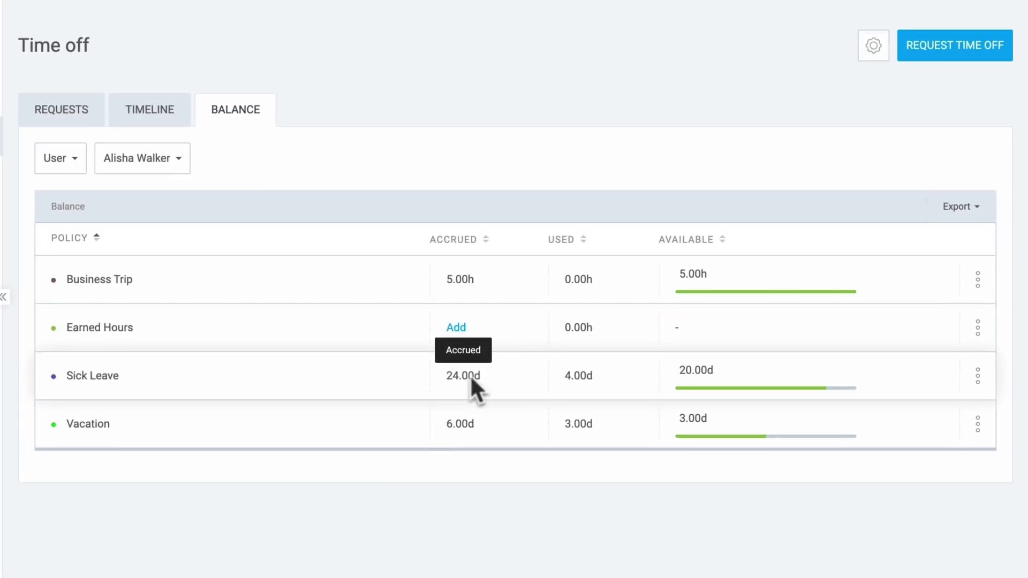
{"action": "left_click", "coordinate": [75, 164]}
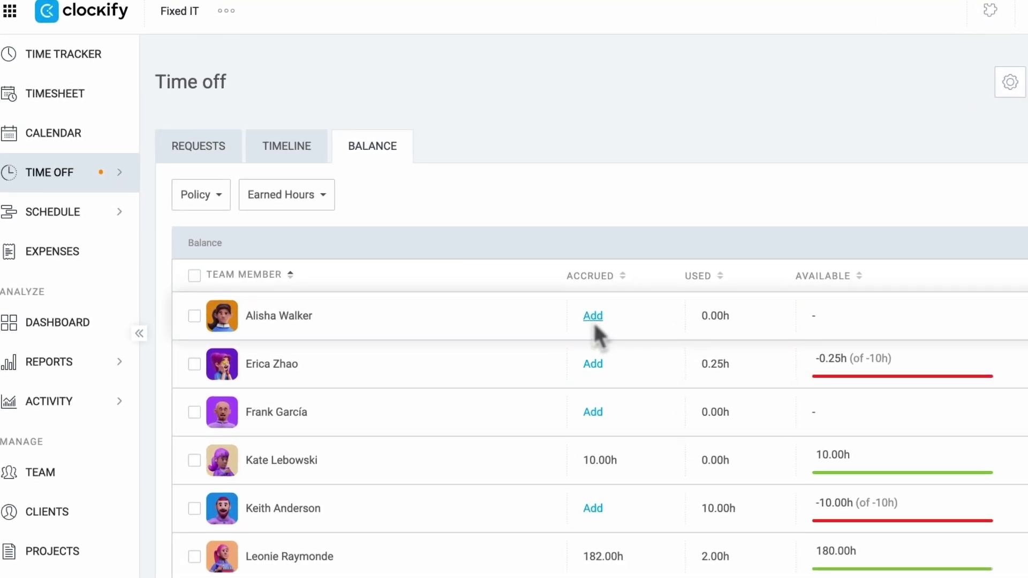
- Select all team members and add 5 hours to their Earned Hours balances
{"action": "left_click", "coordinate": [194, 275]}
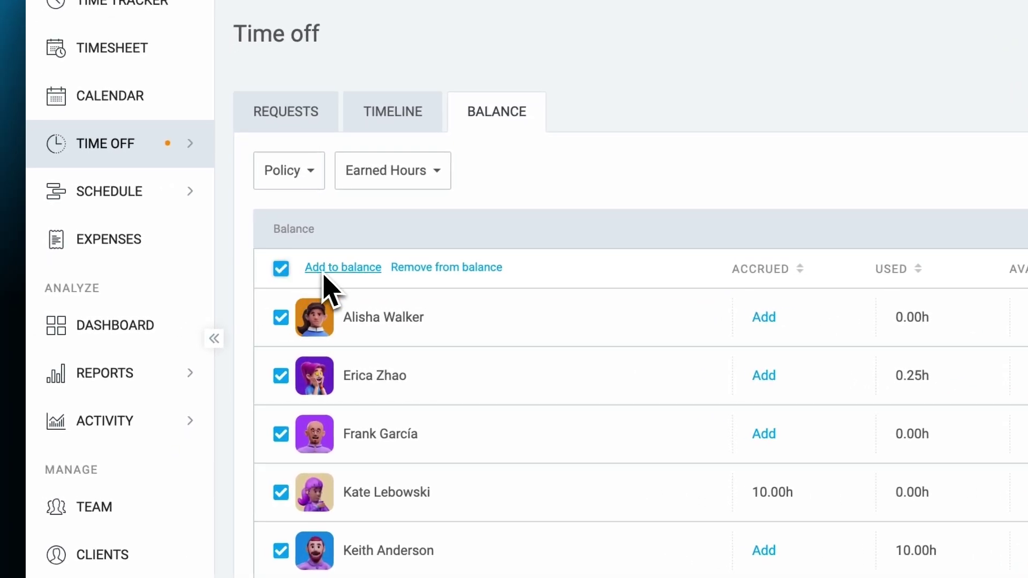
{"action": "left_click", "coordinate": [324, 270]}
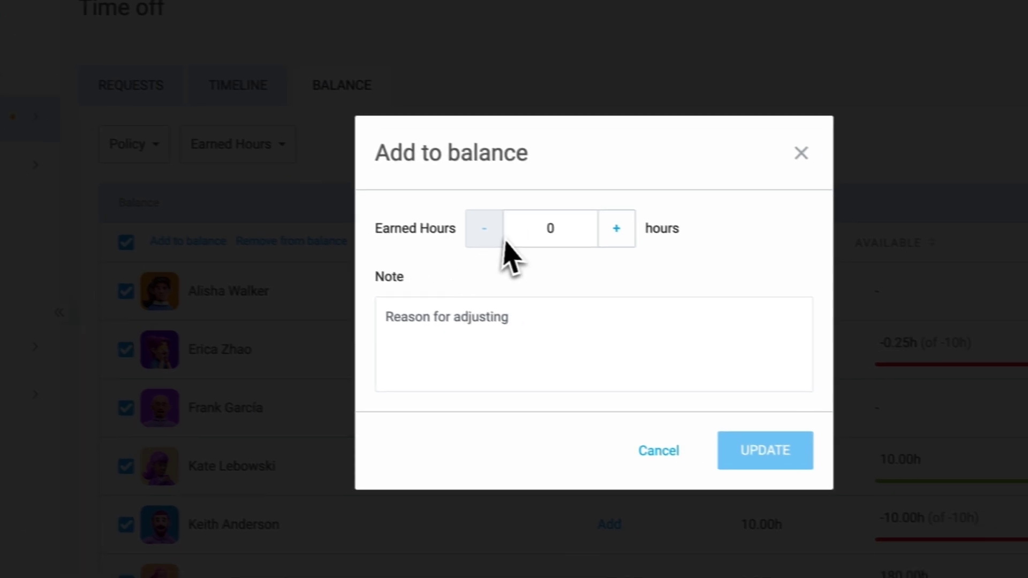
{"action": "left_click", "coordinate": [702, 264]}
{"action": "type", "text": "5"}
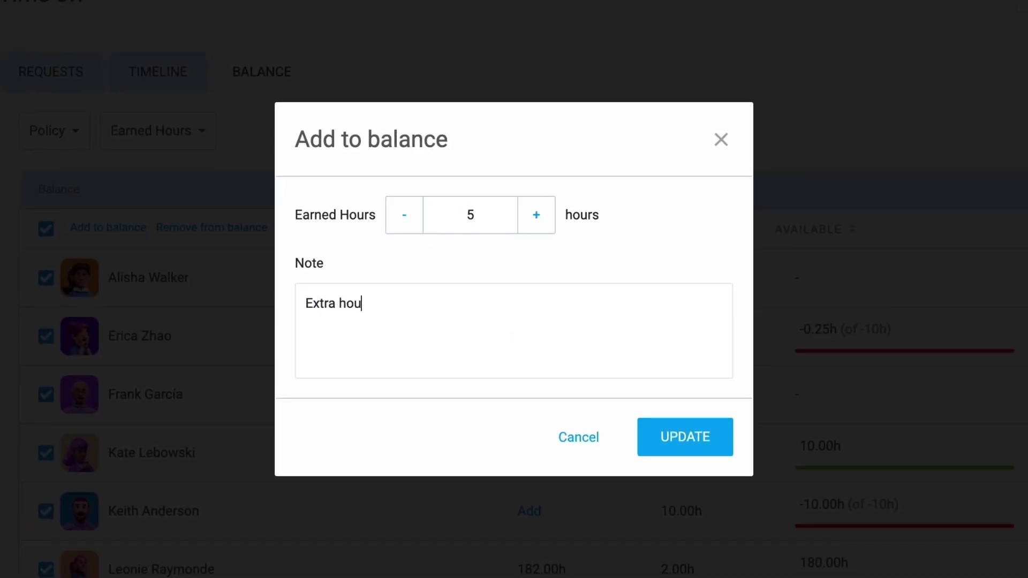
{"action": "left_click", "coordinate": [691, 454]}
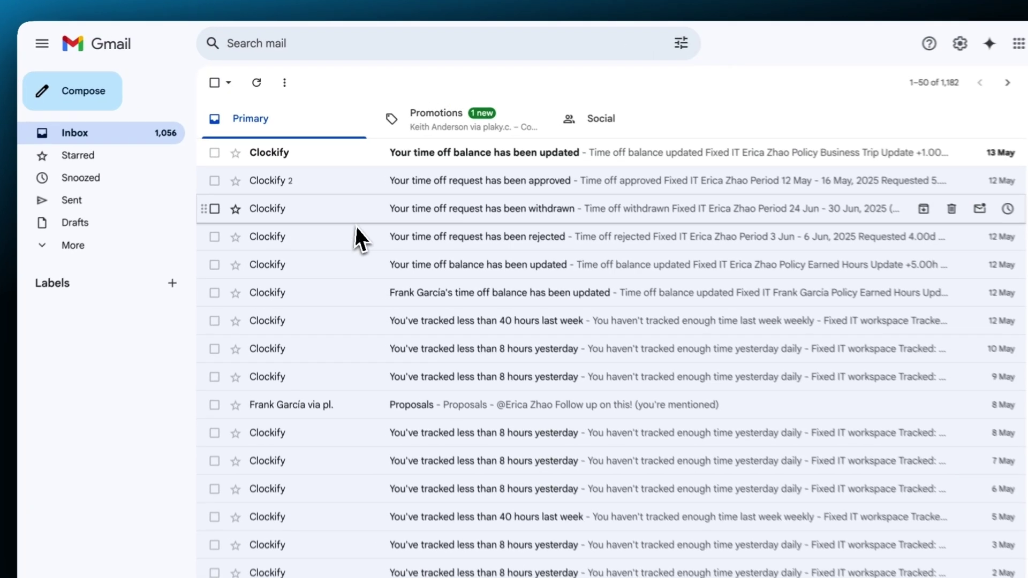
- Open the first 'Your time off balance has been updated' email in Gmail
{"action": "left_click", "coordinate": [402, 142]}
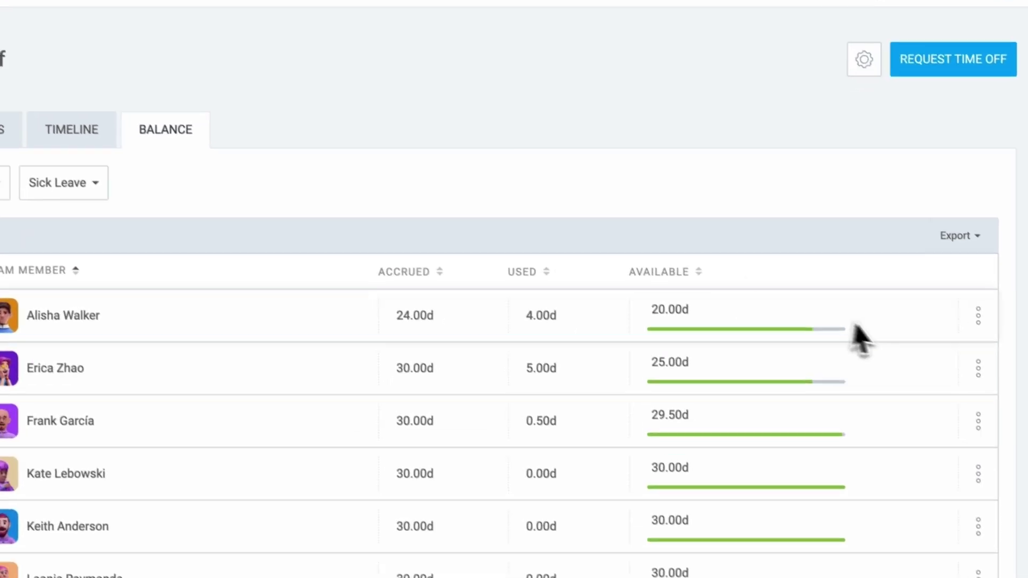
{"action": "left_click", "coordinate": [929, 319]}
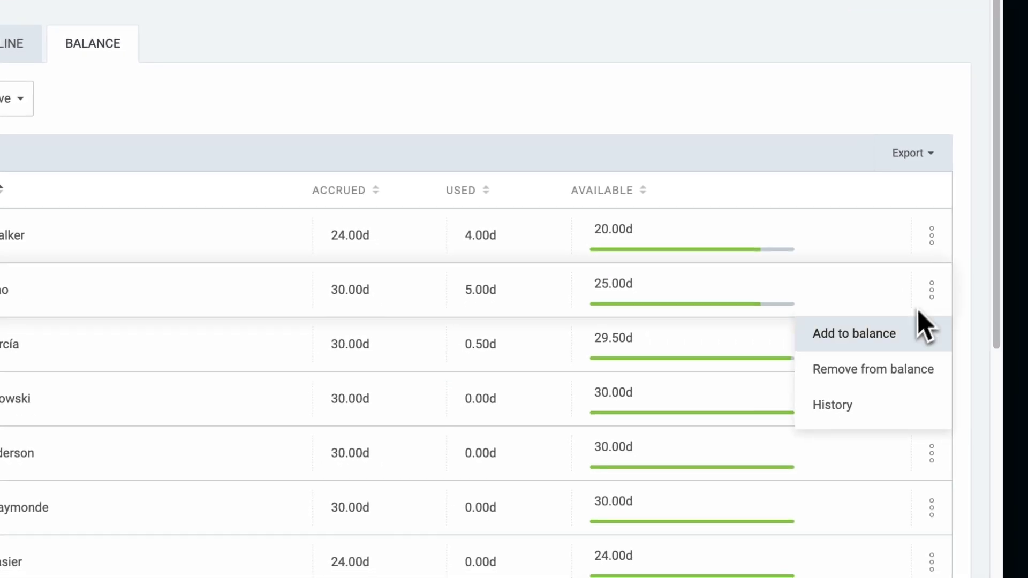
{"action": "left_click", "coordinate": [877, 406]}
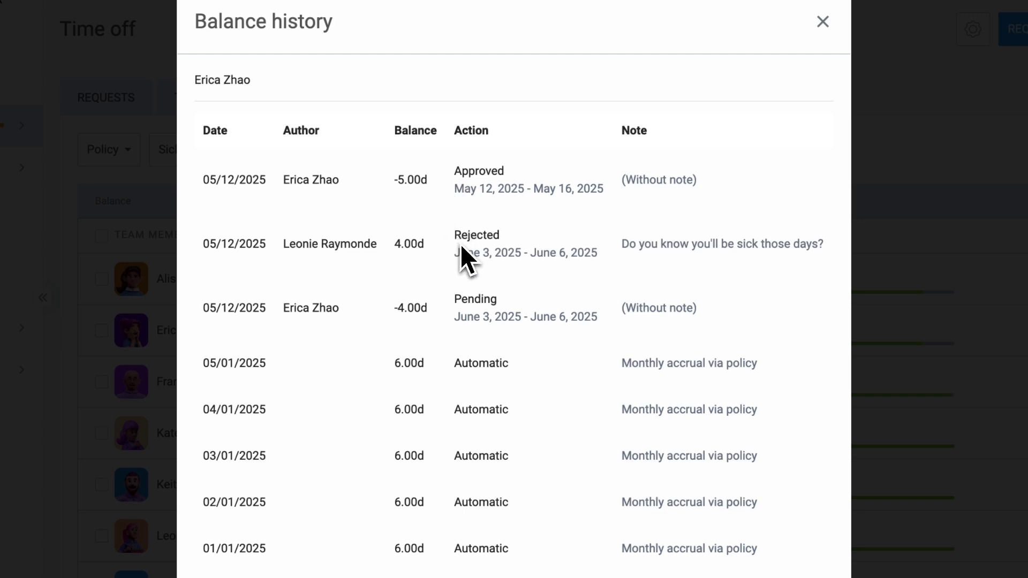
{"action": "key", "text": "Escape"}
{"action": "left_click", "coordinate": [935, 315]}
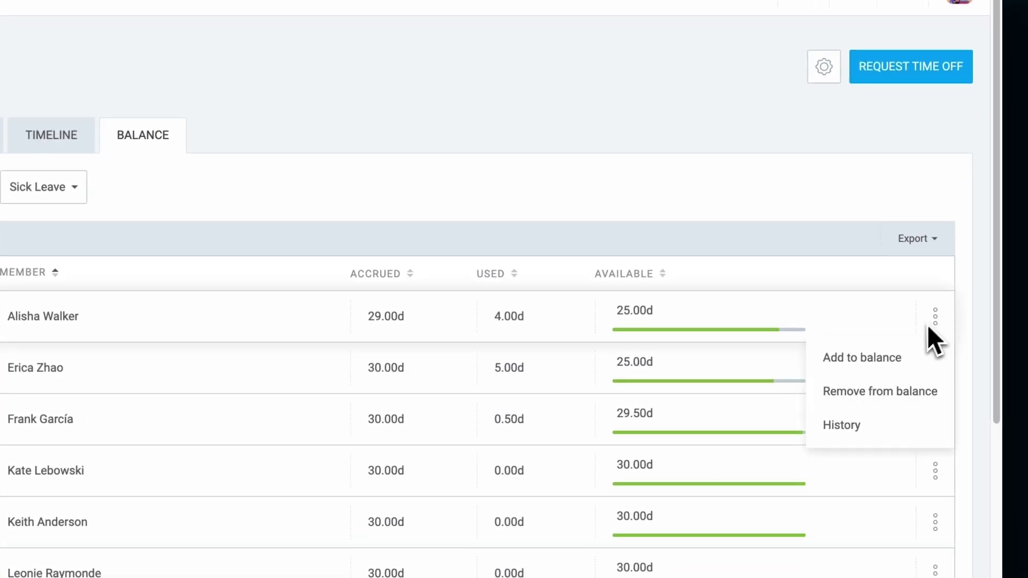
- Add 5 Sick Leave days to the first member's balance
{"action": "left_click", "coordinate": [883, 359]}
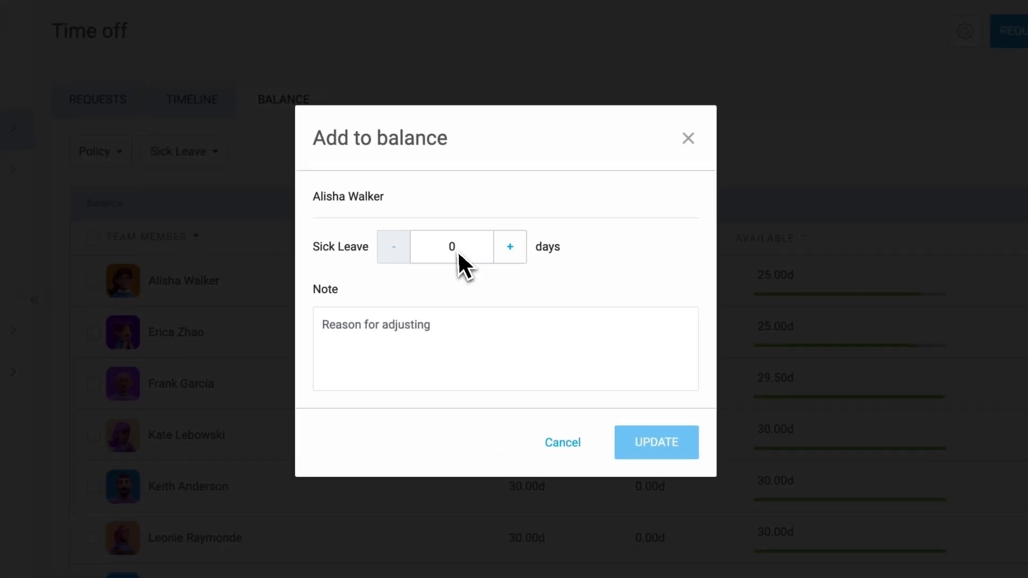
{"action": "double_click", "coordinate": [461, 249]}
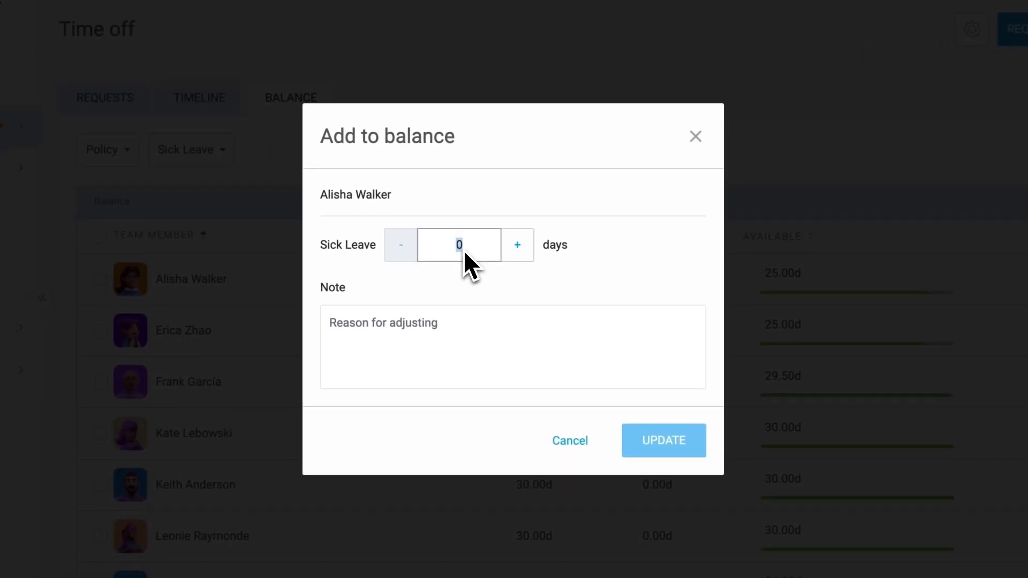
{"action": "type", "text": "5"}
{"action": "left_click", "coordinate": [642, 436]}
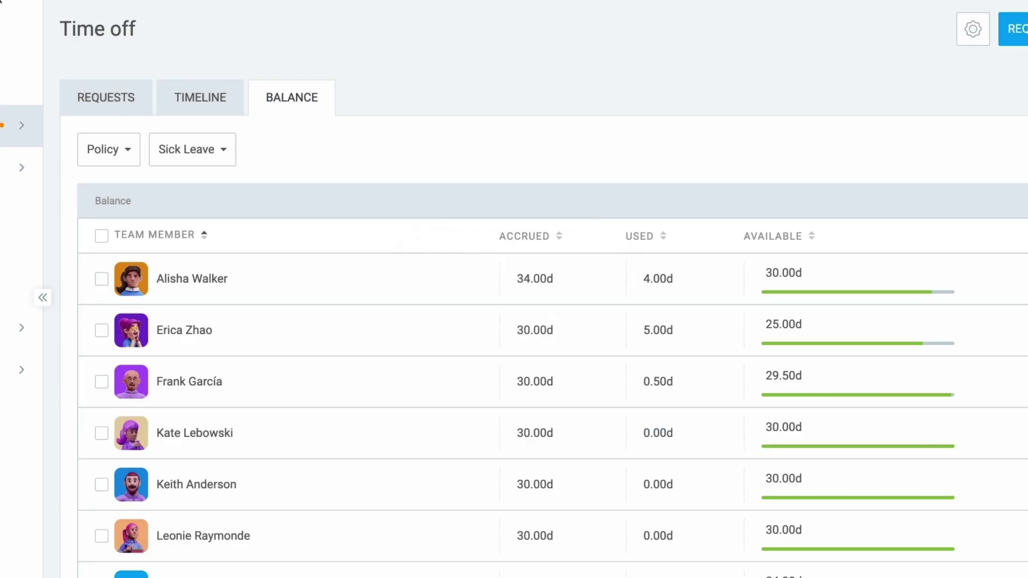
- Remove 3 Sick Leave days noting 'Wrong amount', then view that member's balance history
{"action": "left_click", "coordinate": [1002, 274]}
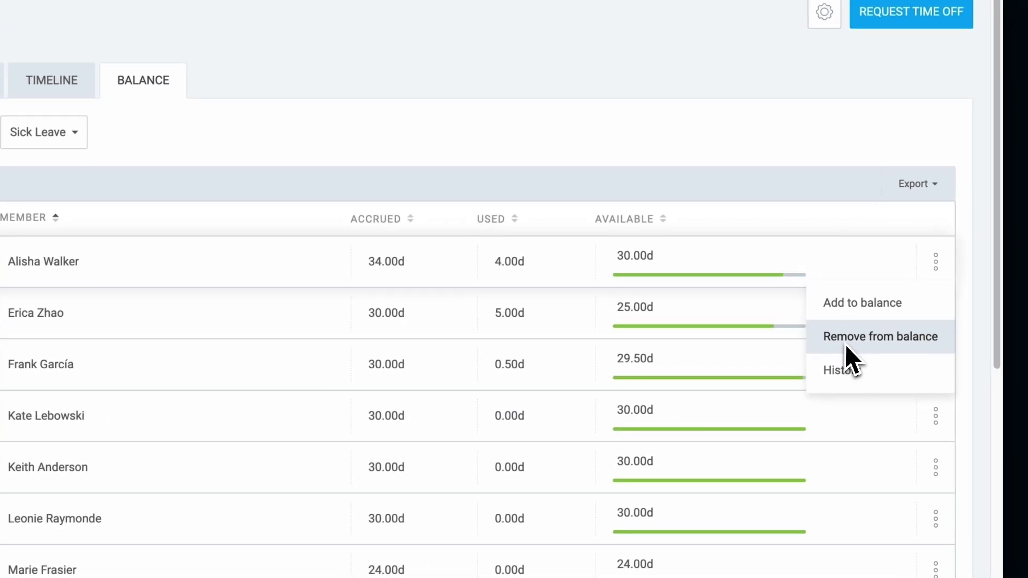
{"action": "left_click", "coordinate": [844, 344]}
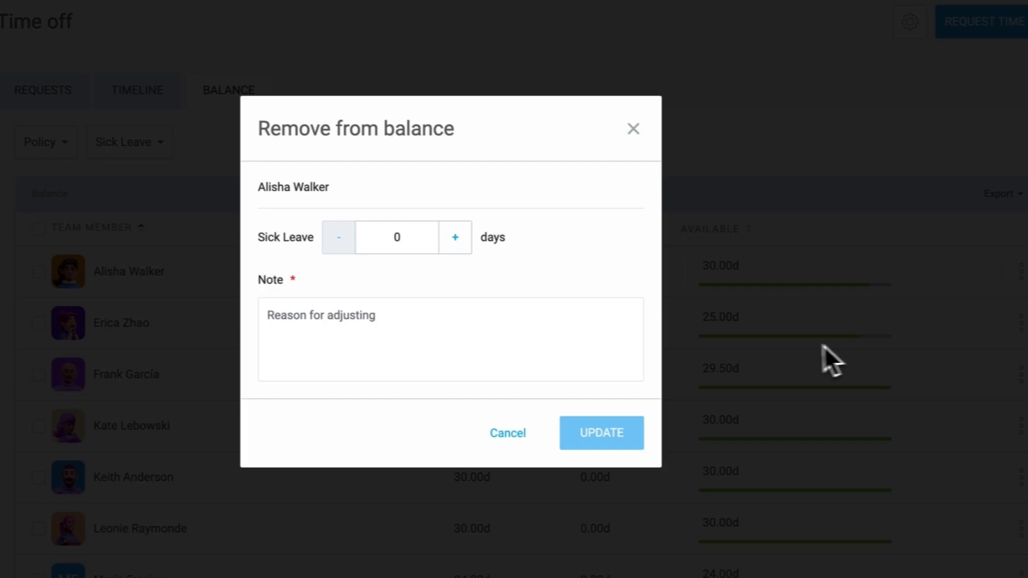
{"action": "double_click", "coordinate": [317, 227]}
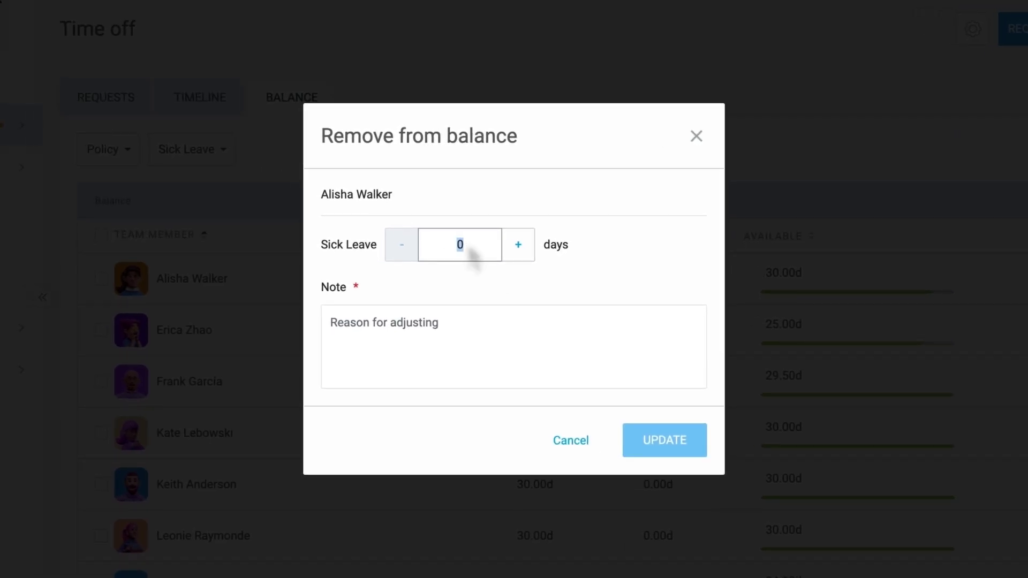
{"action": "type", "text": "Wrong amount"}
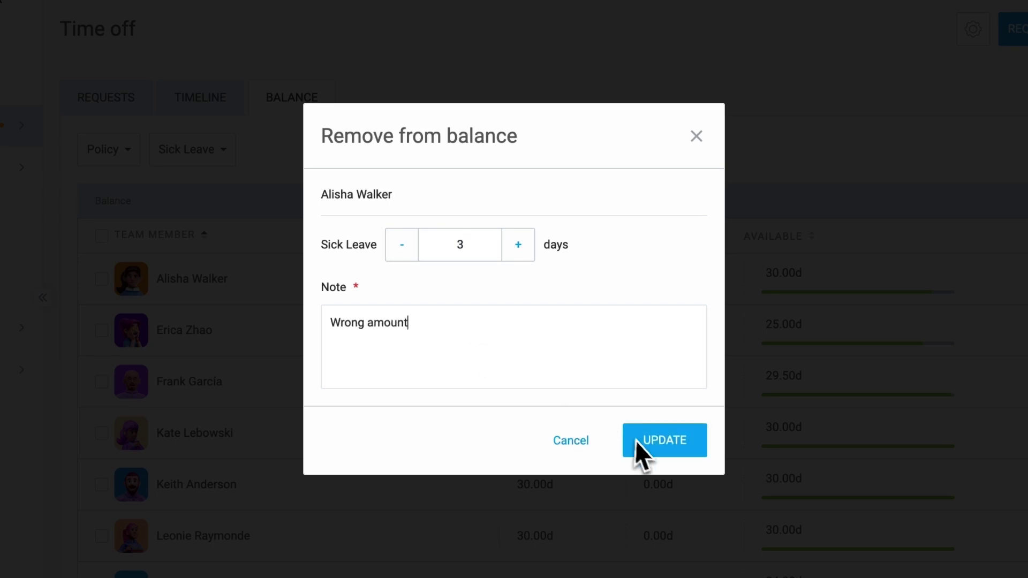
{"action": "left_click", "coordinate": [652, 440]}
{"action": "left_click", "coordinate": [941, 240]}
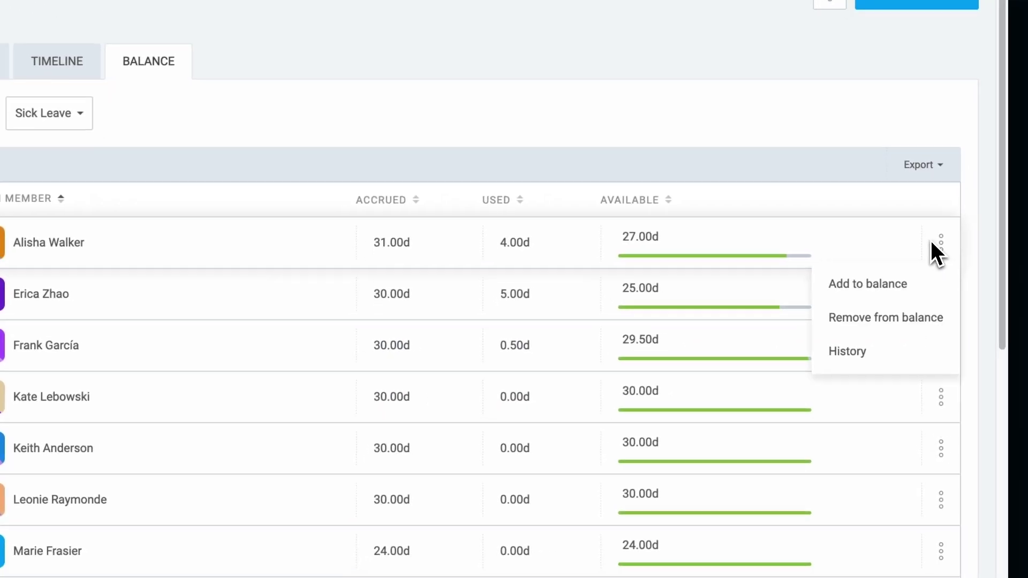
{"action": "left_click", "coordinate": [867, 351]}
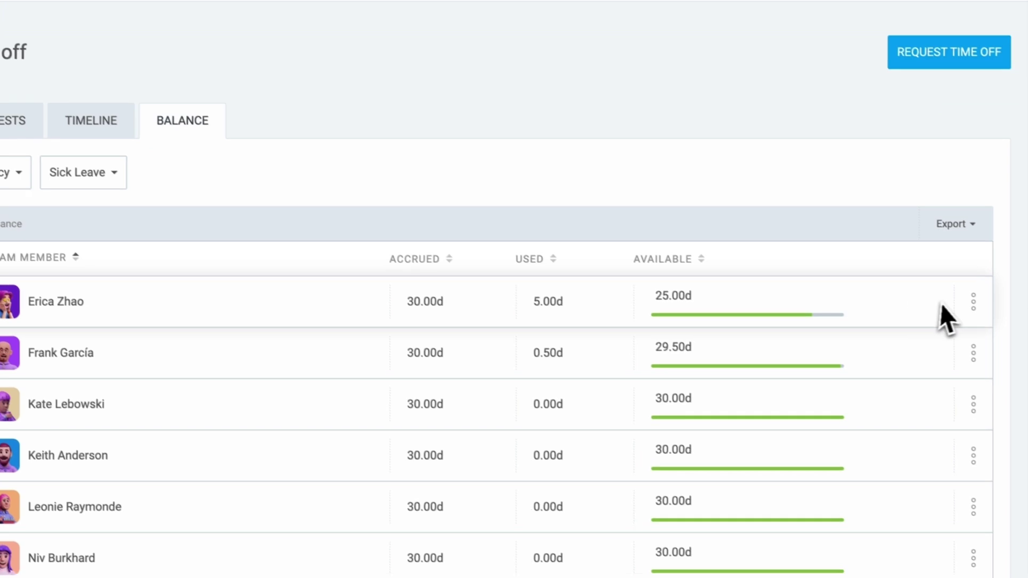
- Check the top member's Sick Leave history, then open an Earned Hours history showing the 5.00h Extra hours entry
{"action": "left_click", "coordinate": [930, 281]}
{"action": "left_click", "coordinate": [905, 319]}
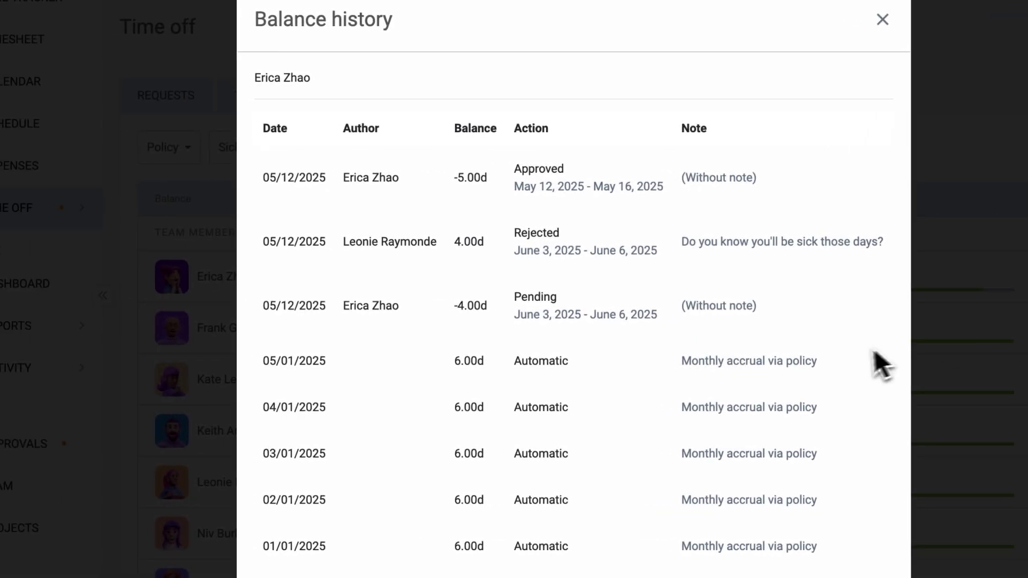
{"action": "left_click", "coordinate": [887, 24]}
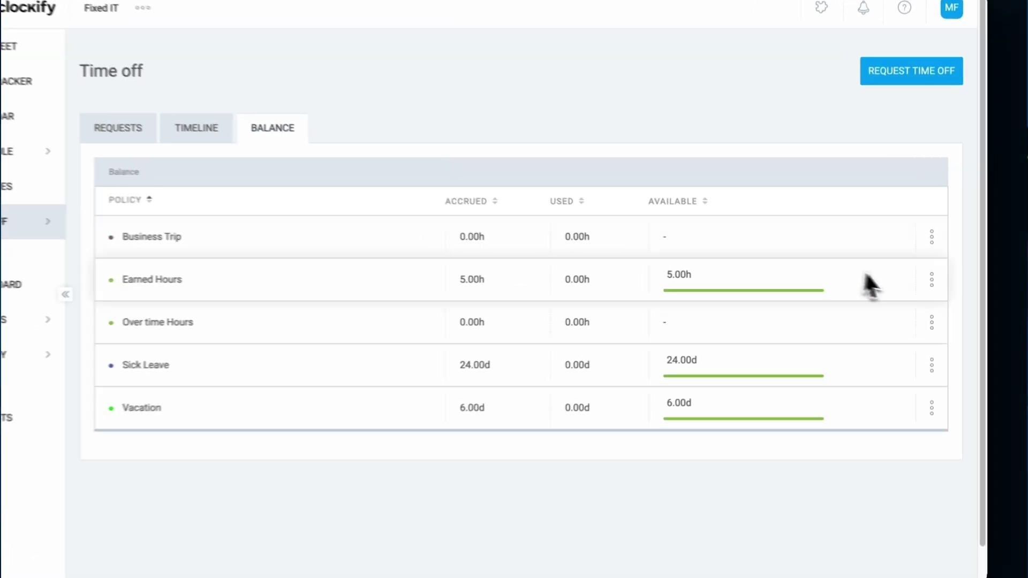
{"action": "left_click", "coordinate": [929, 282]}
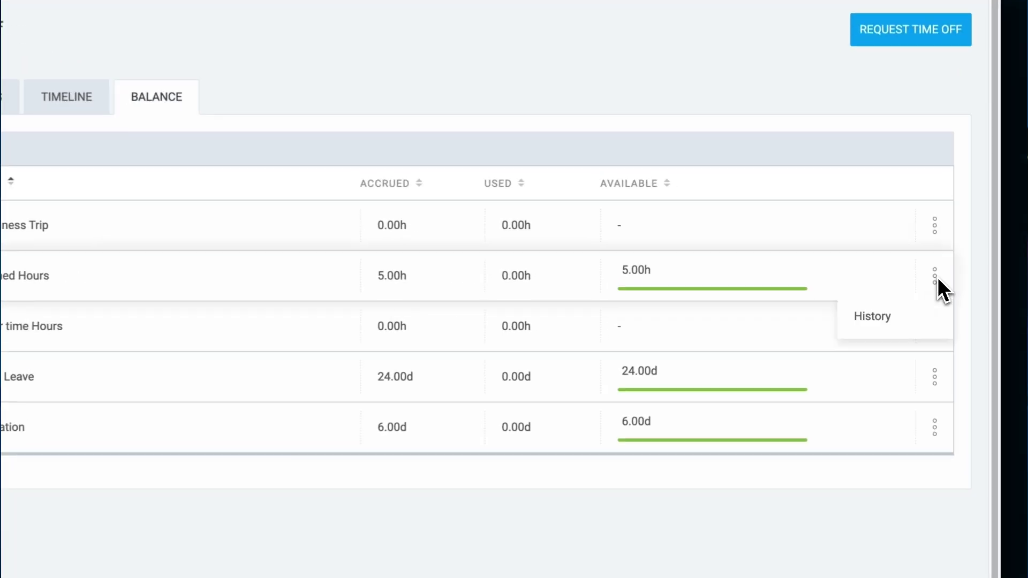
{"action": "left_click", "coordinate": [918, 317]}
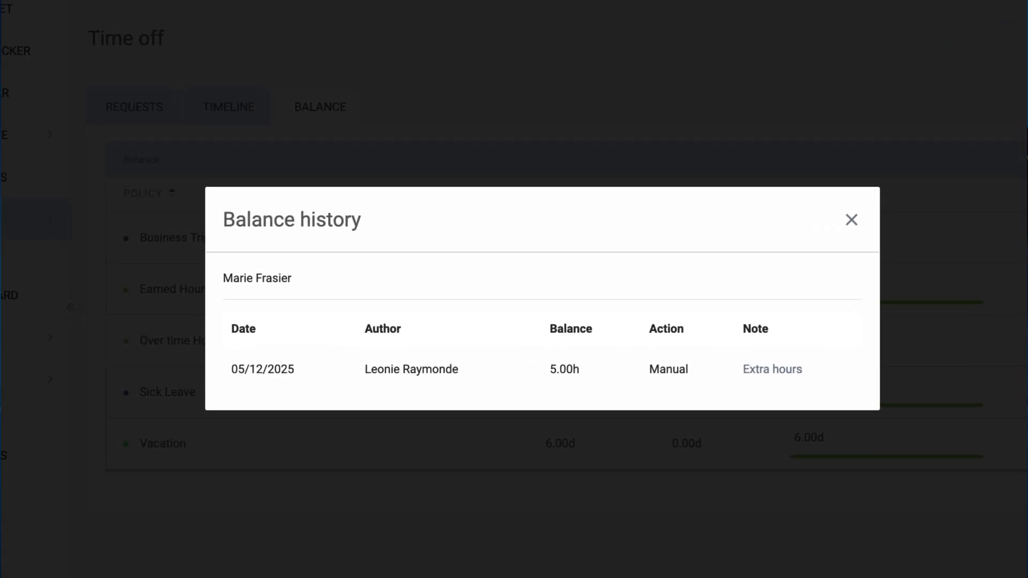